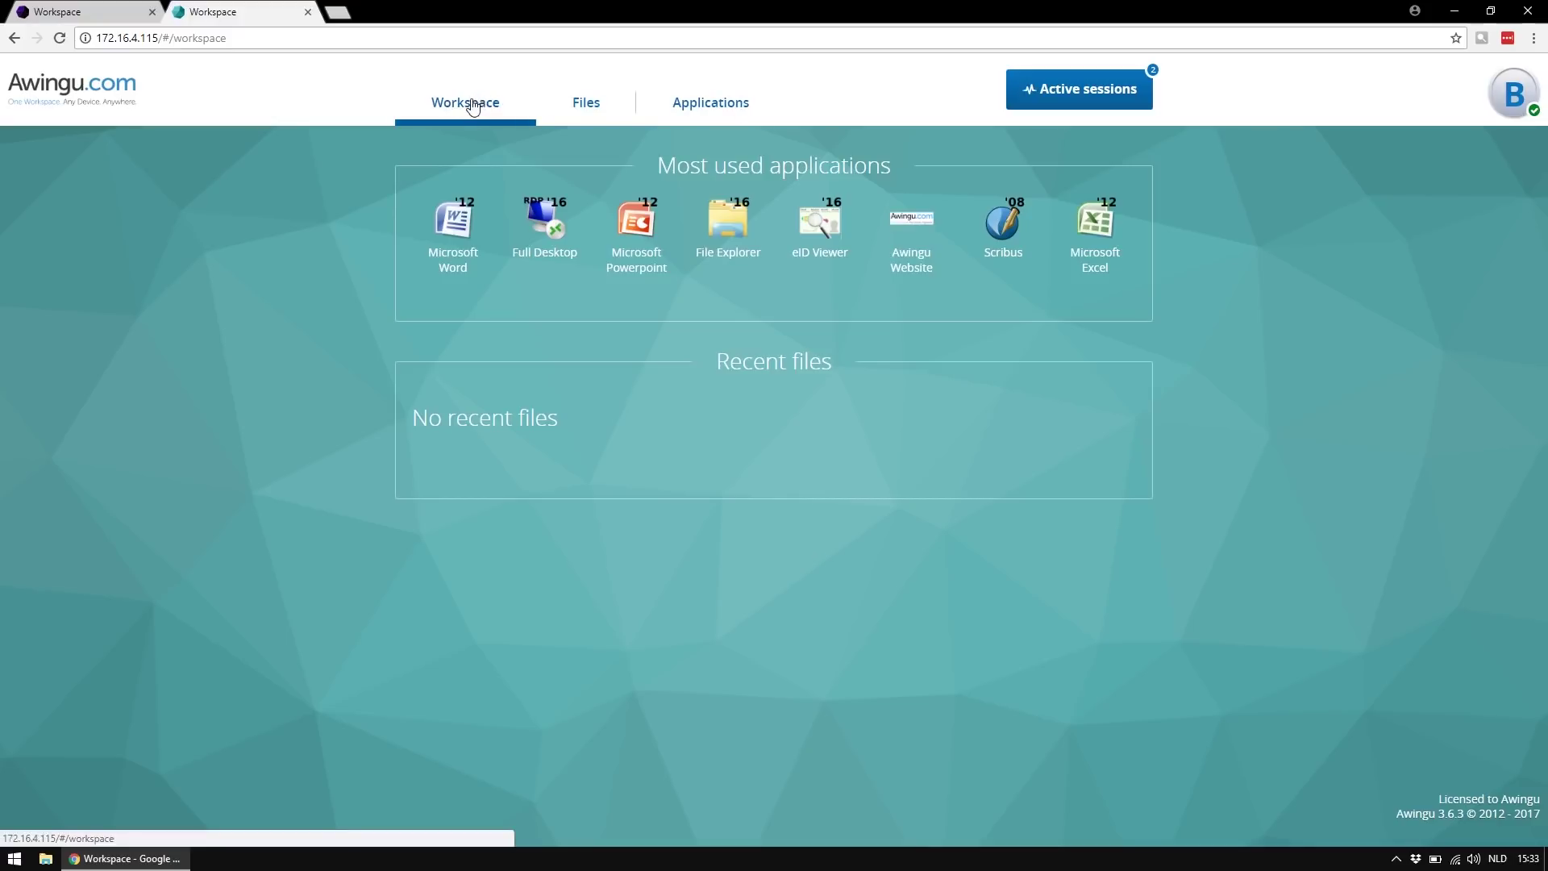
Step: From Active sessions, open the PowerPoint session, then return to the overview and resume Word Document1
left_click(582, 102)
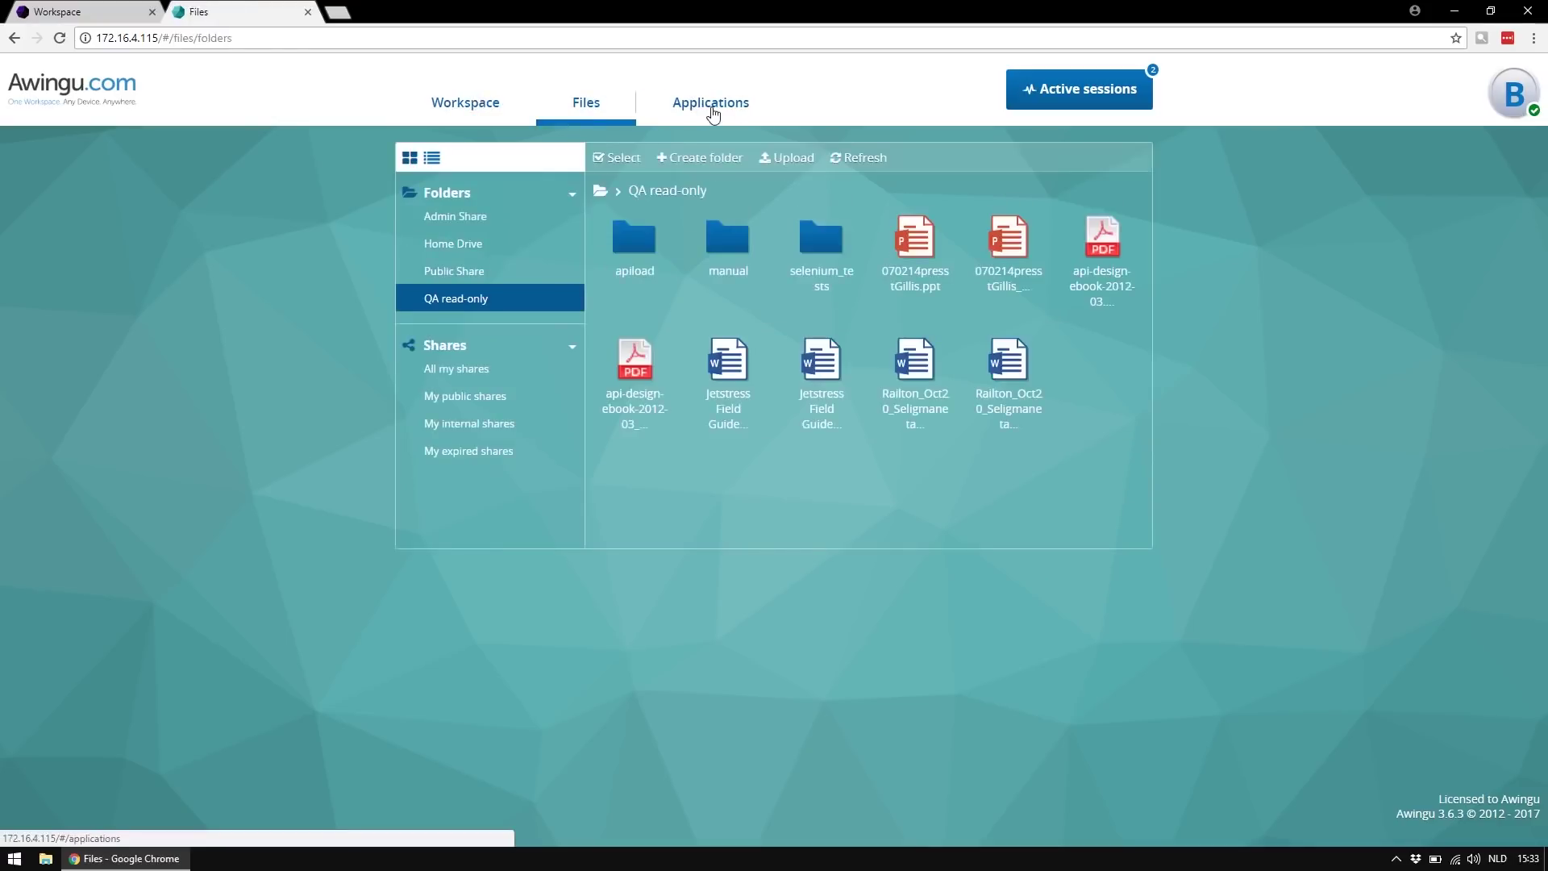
left_click(712, 106)
left_click(1074, 88)
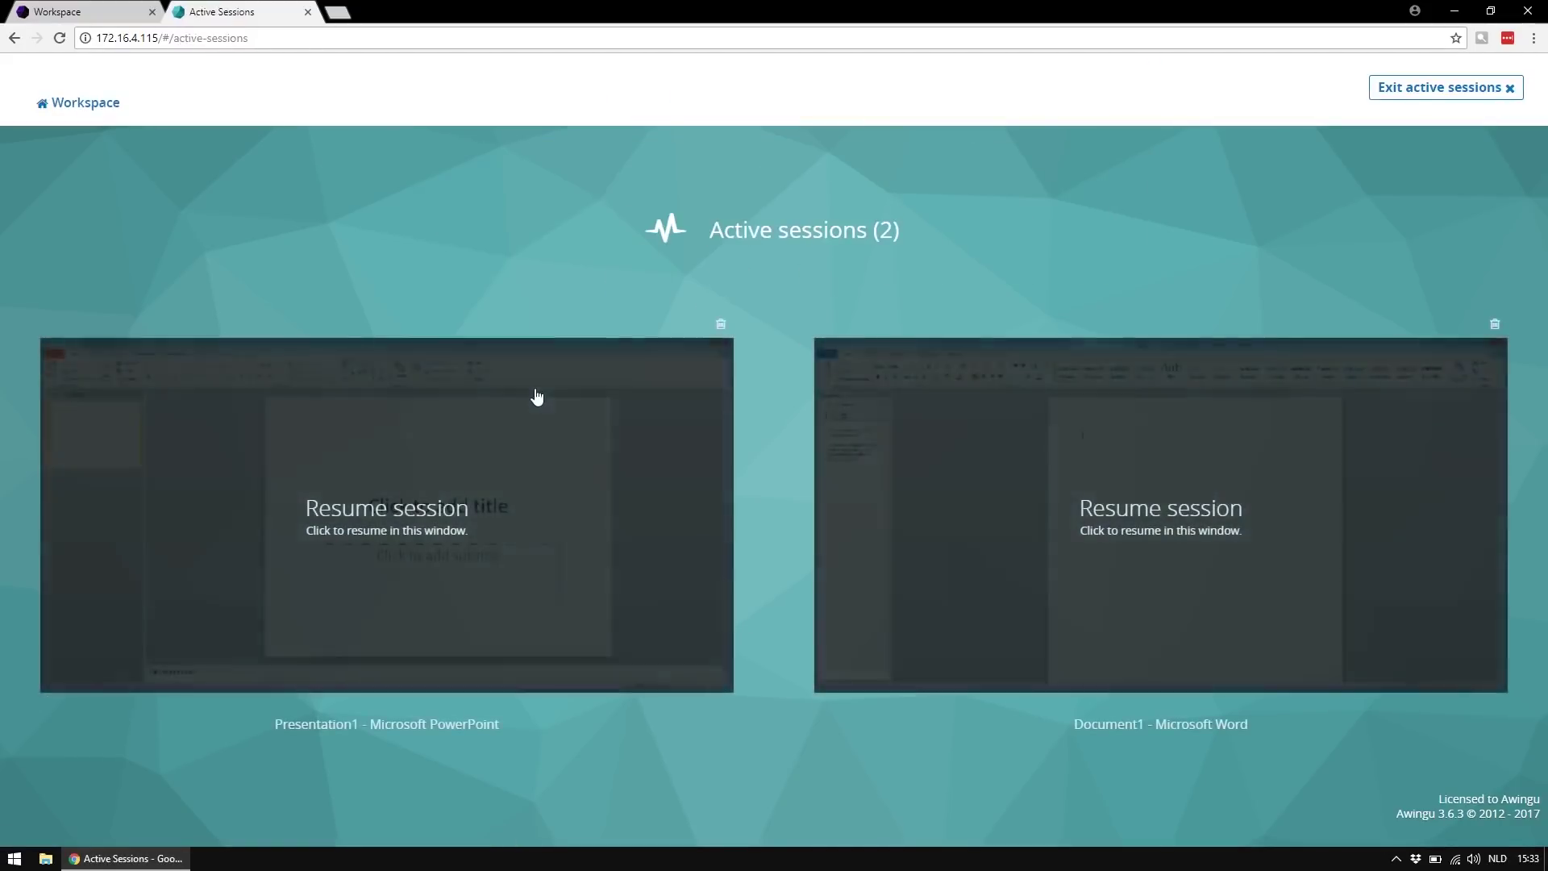
left_click(536, 397)
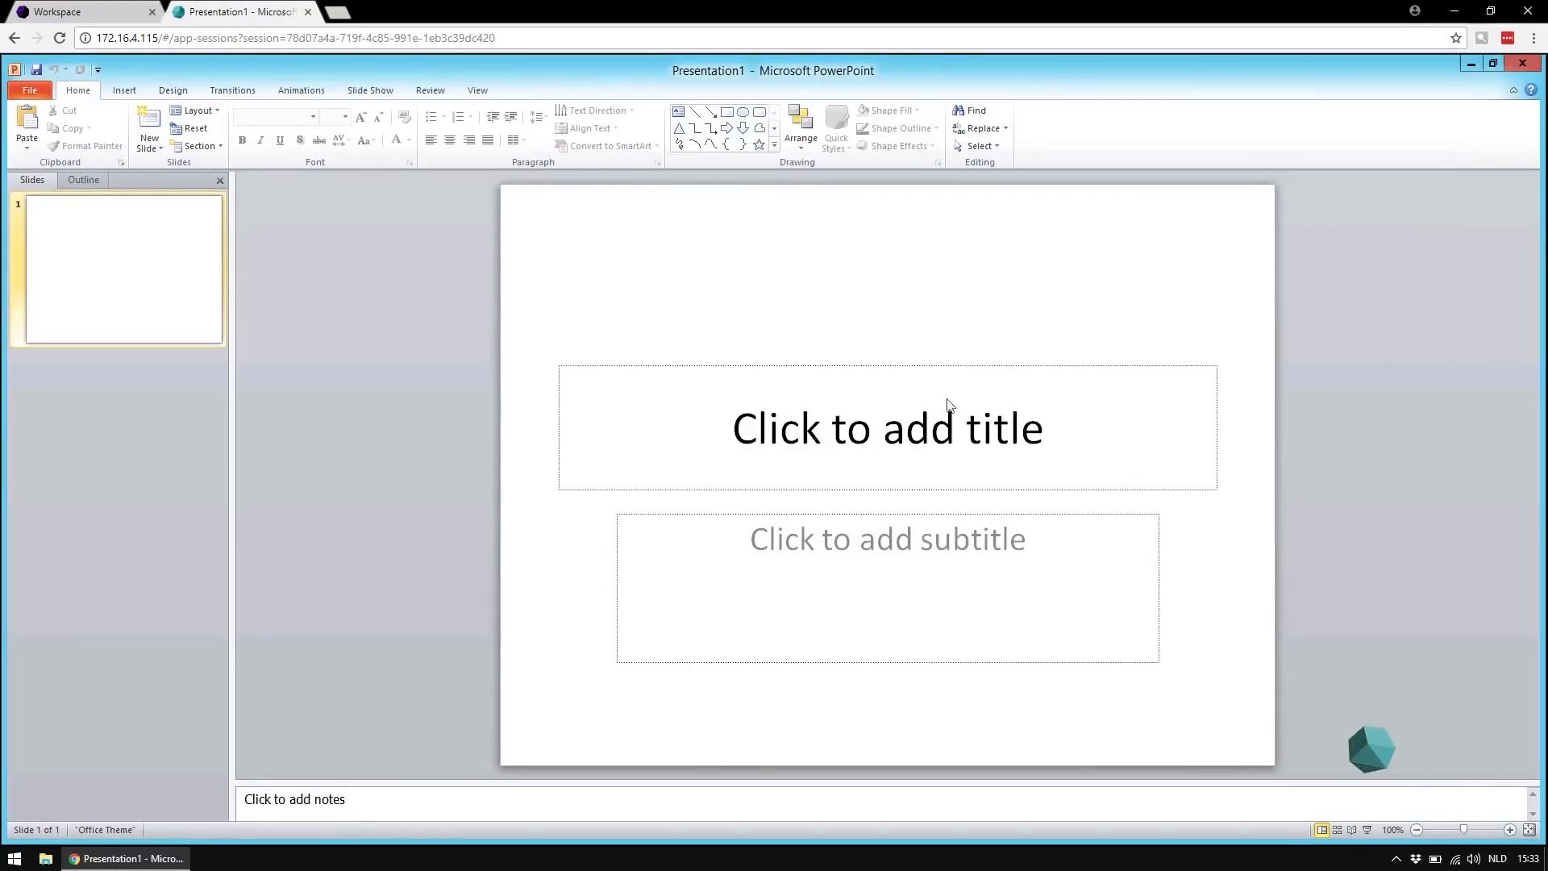
mouse_move(1371, 748)
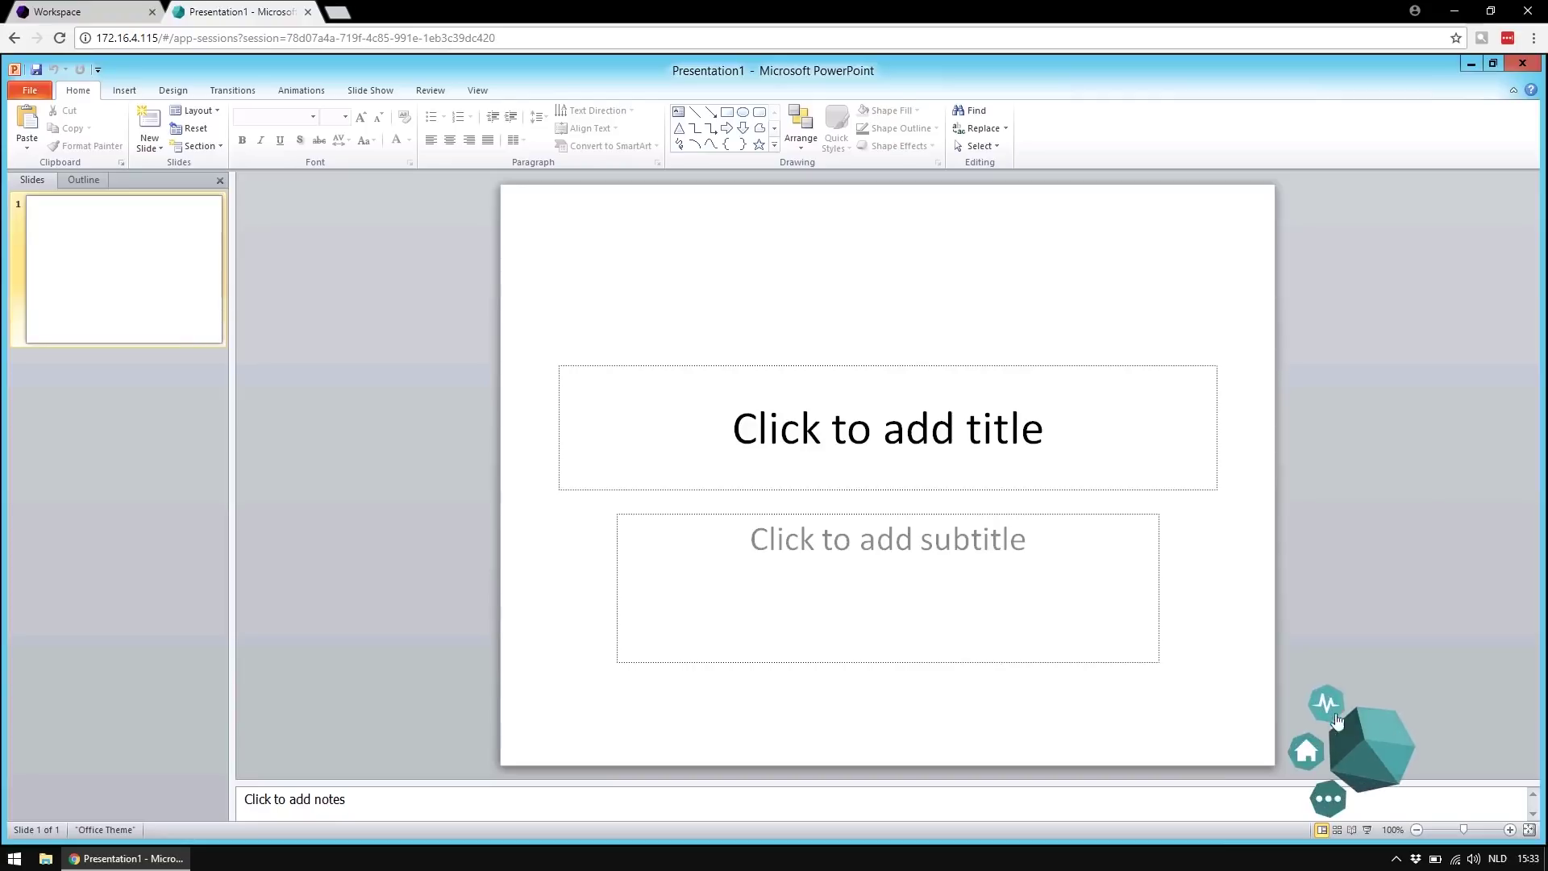
left_click(1327, 707)
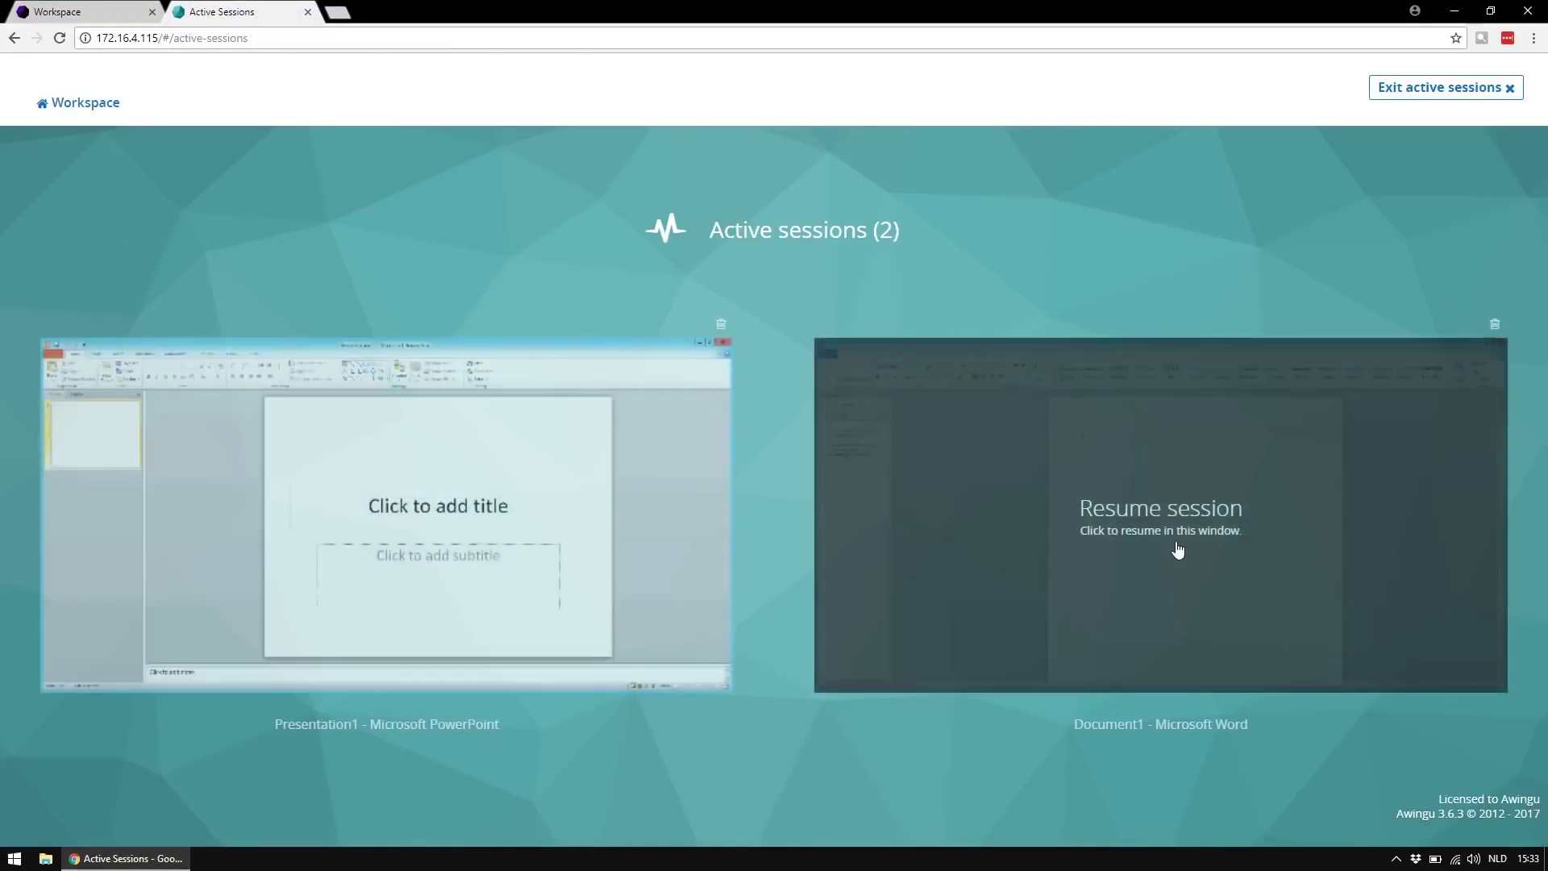
left_click(1176, 542)
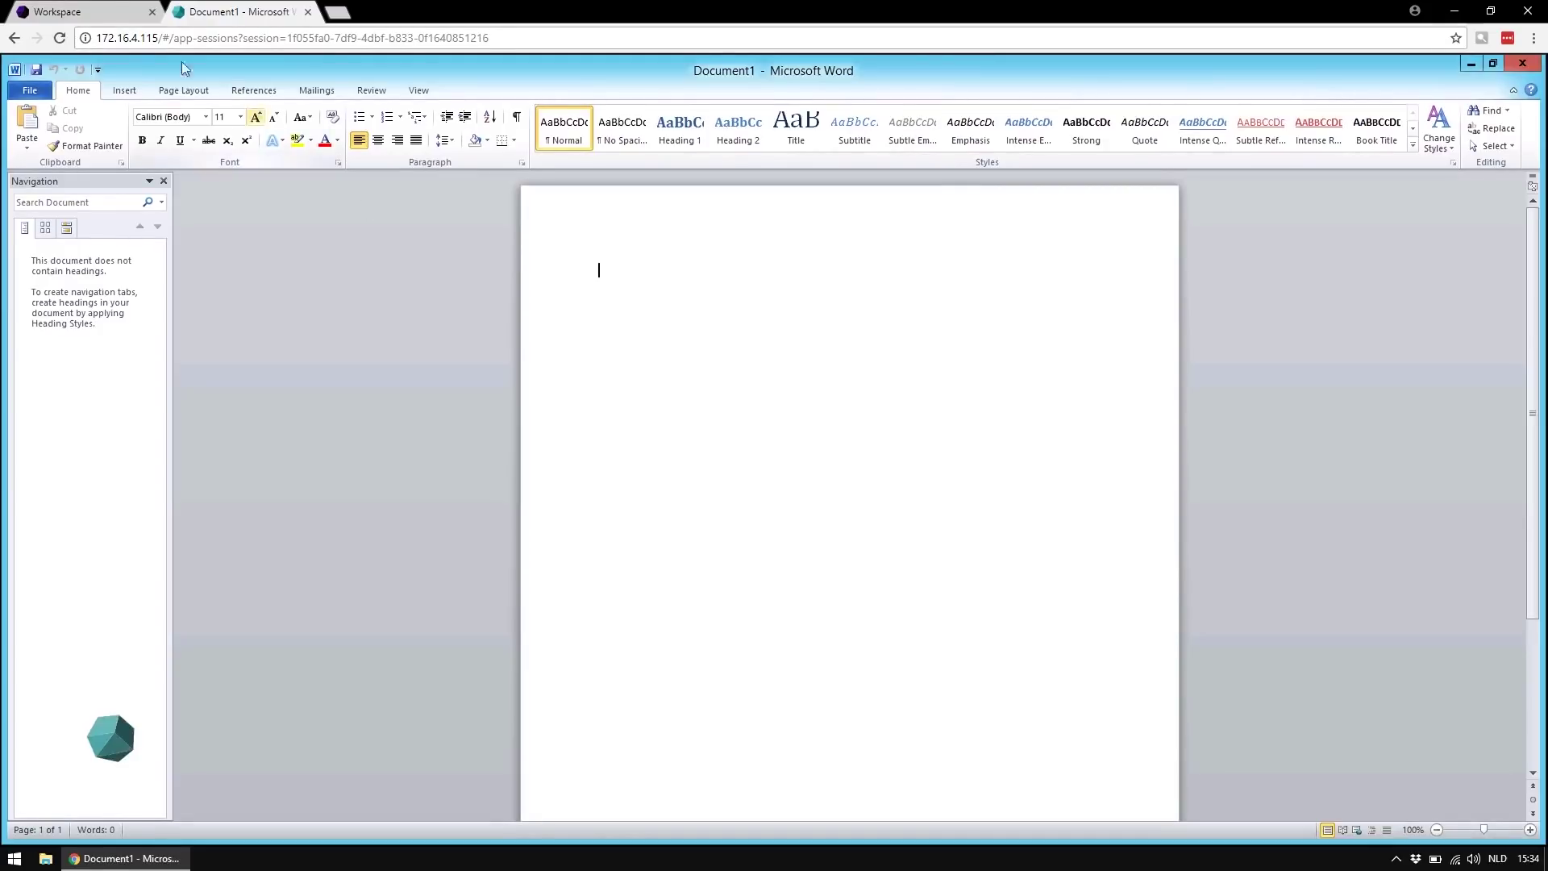
Step: Switch to the Awingu 4.0 workspace and show the full Applications list
left_click(91, 13)
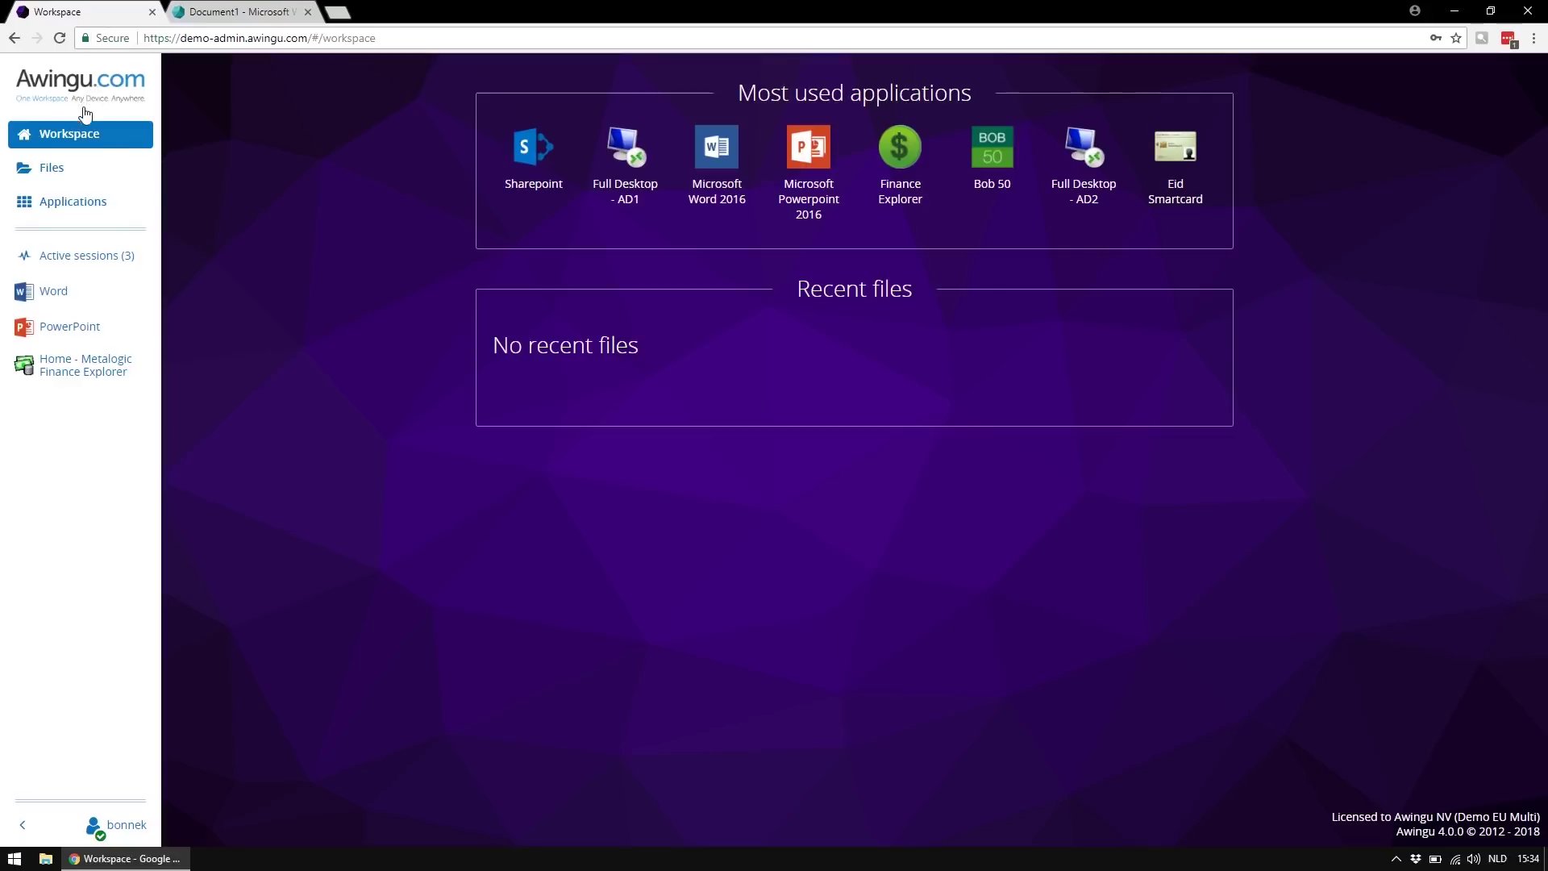
left_click(54, 167)
left_click(74, 201)
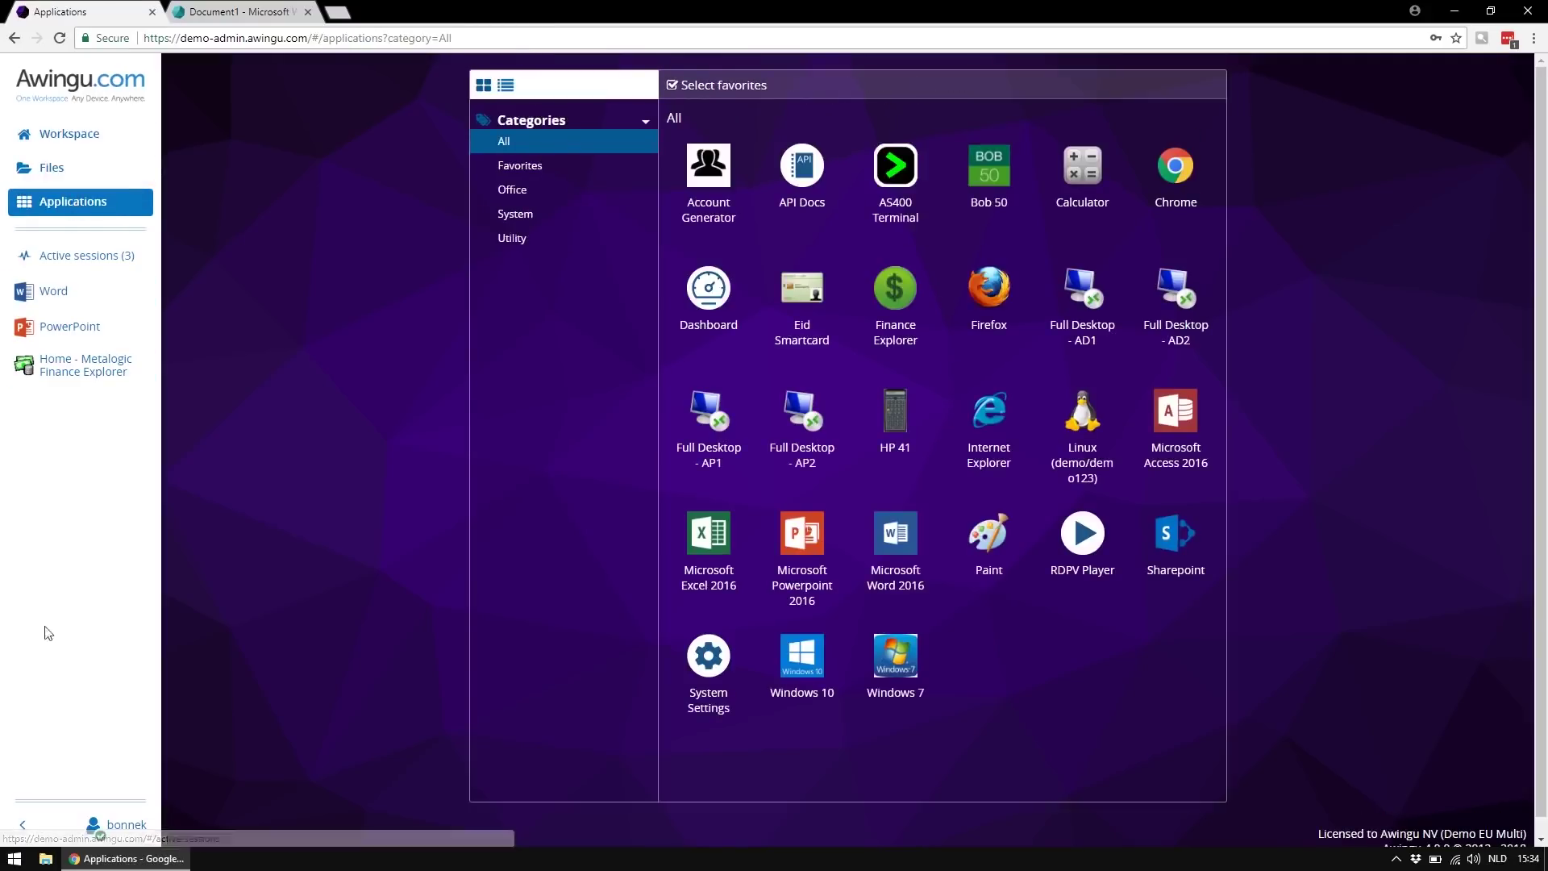
Step: Collapse the sidebar to icons, hide it via the account menu, then restore it to full width
left_click(23, 825)
left_click(24, 787)
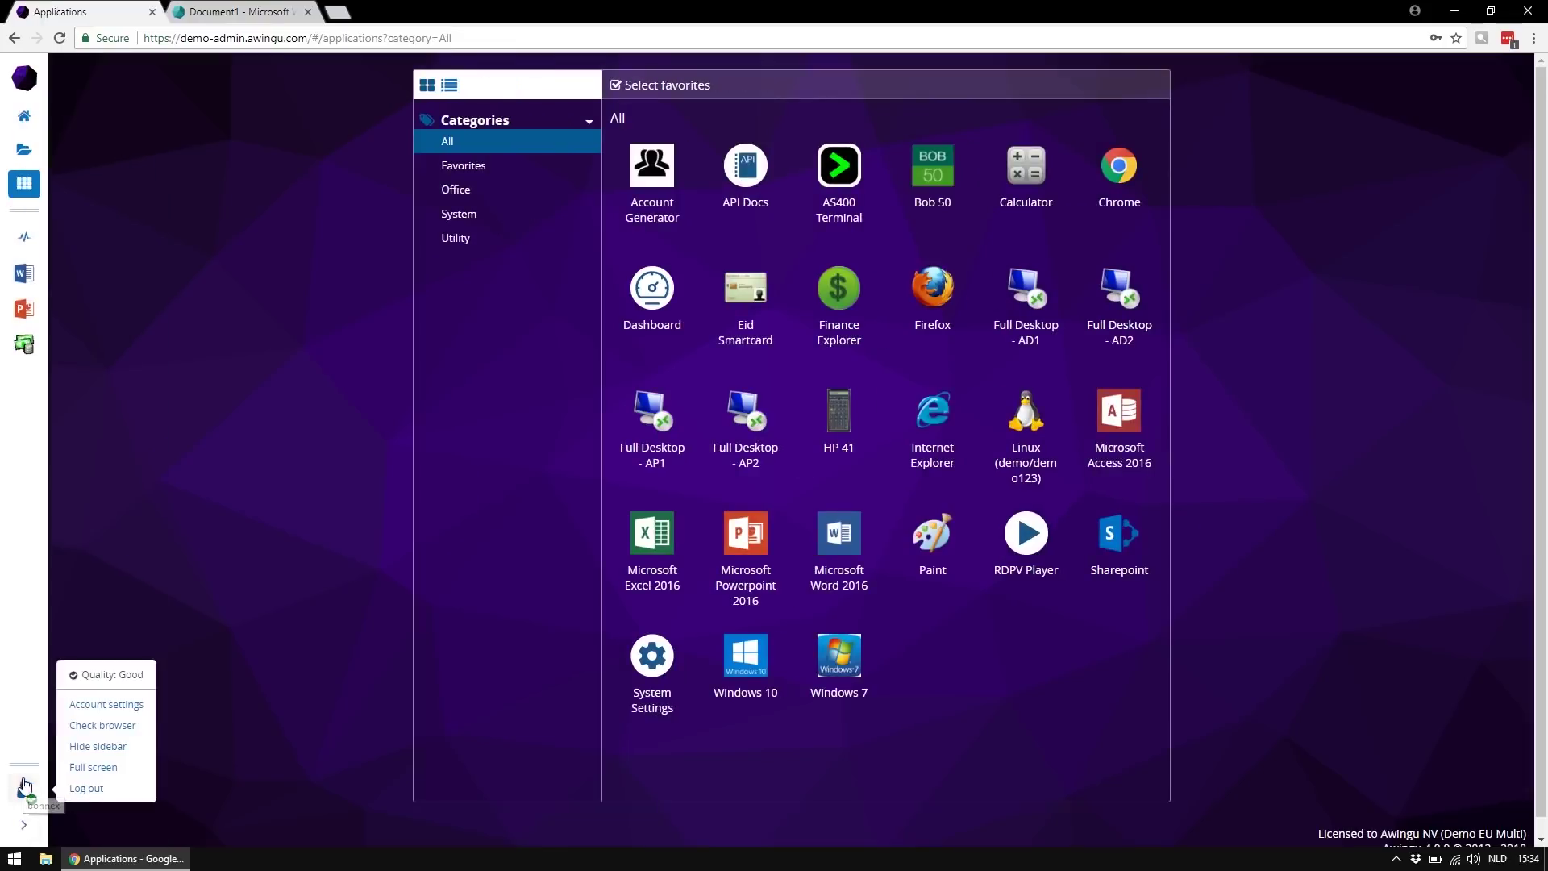
left_click(100, 737)
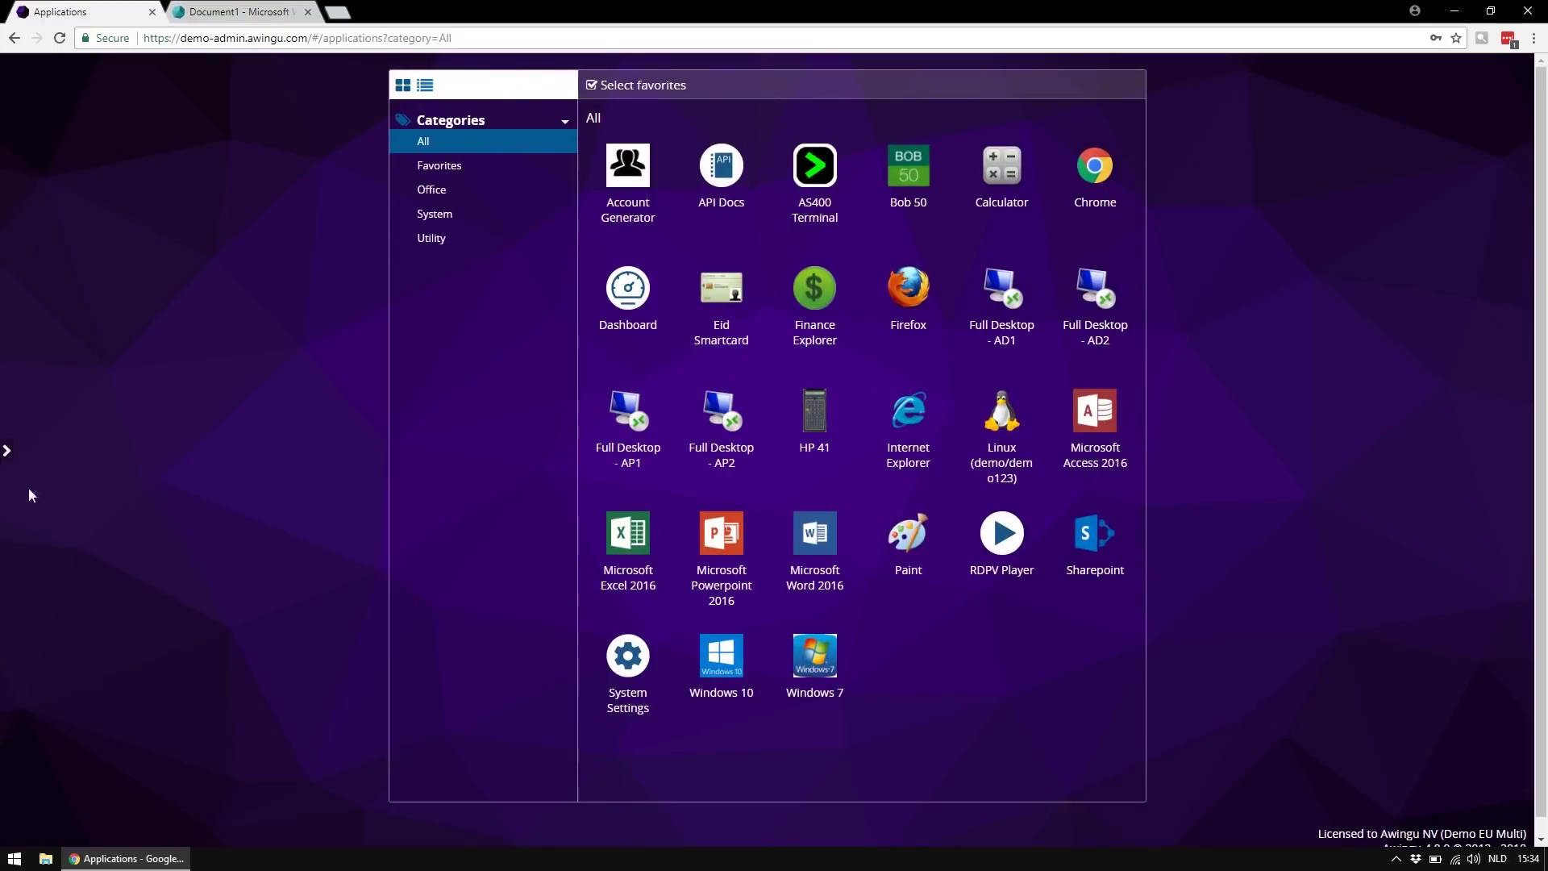
left_click(10, 454)
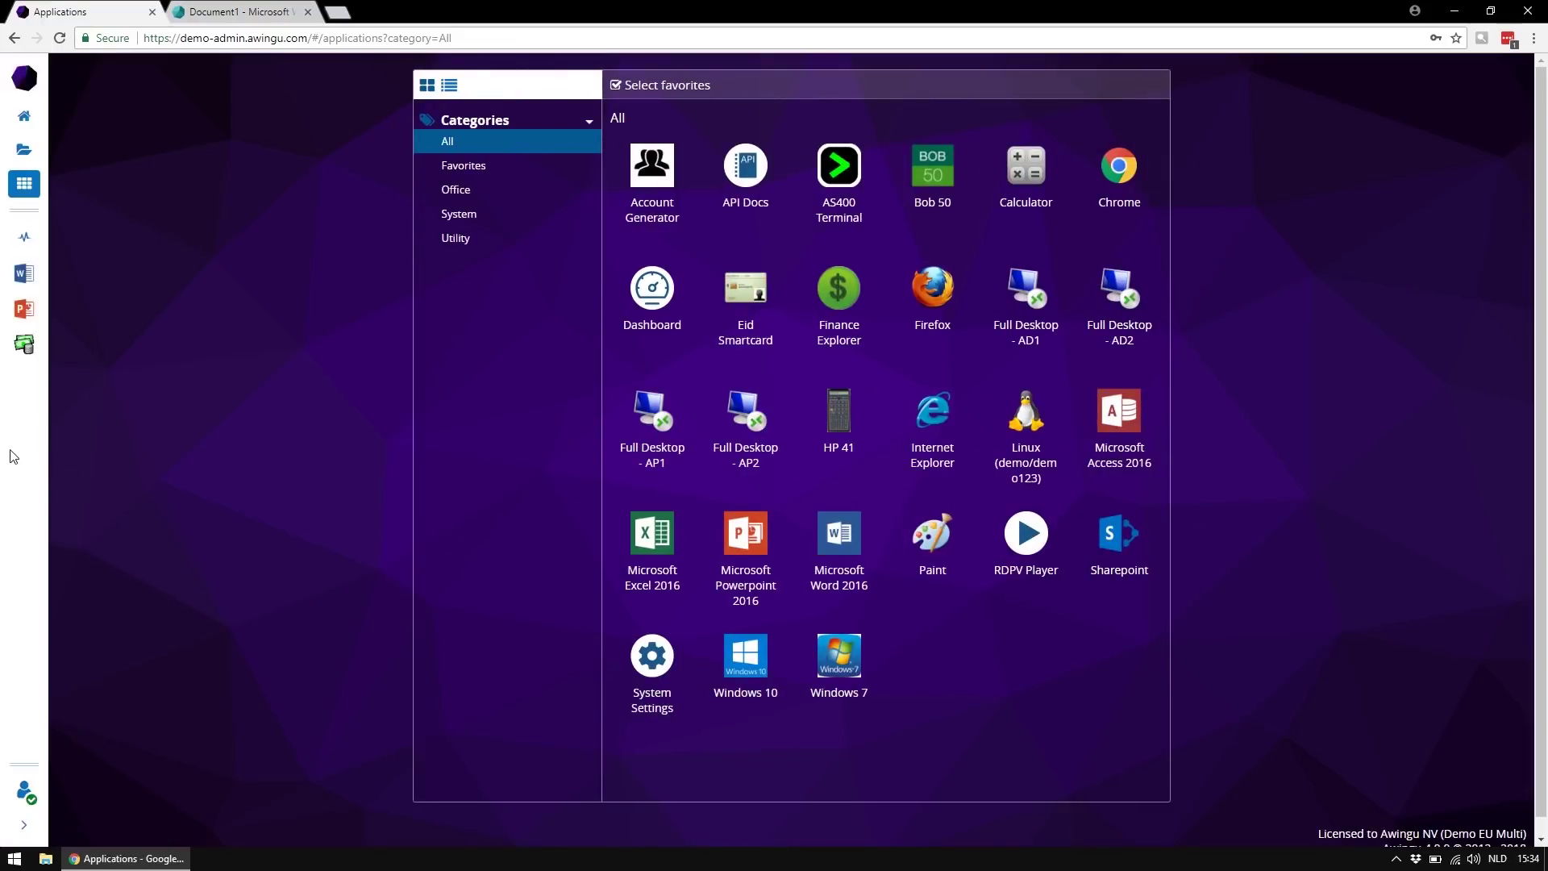
left_click(22, 824)
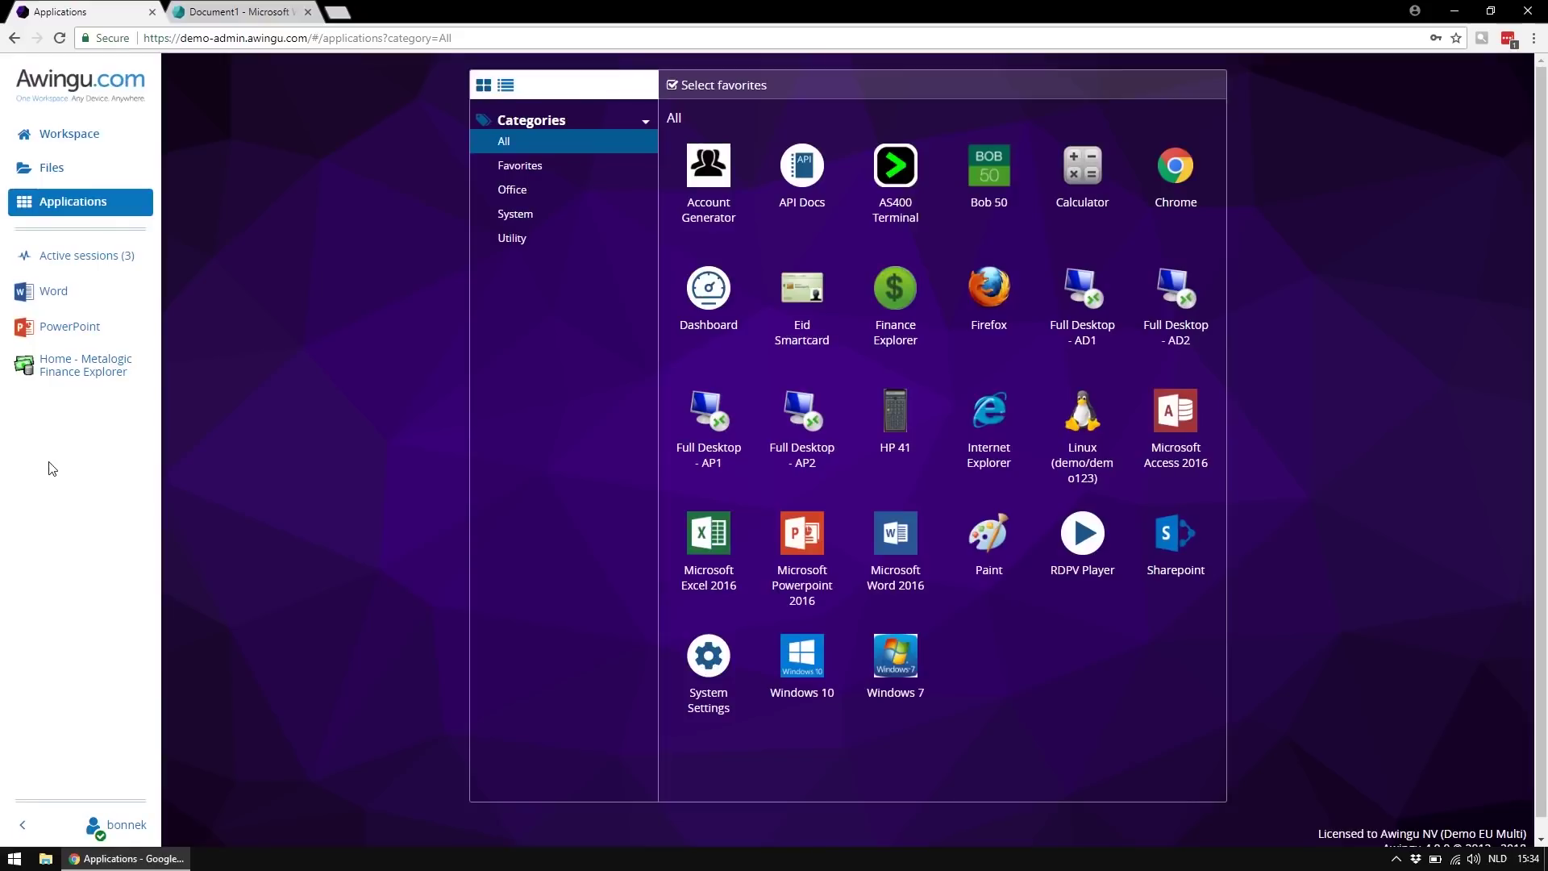
Step: Cycle through the Word, PowerPoint and Finance Explorer sessions, then back to PowerPoint and Word
left_click(52, 294)
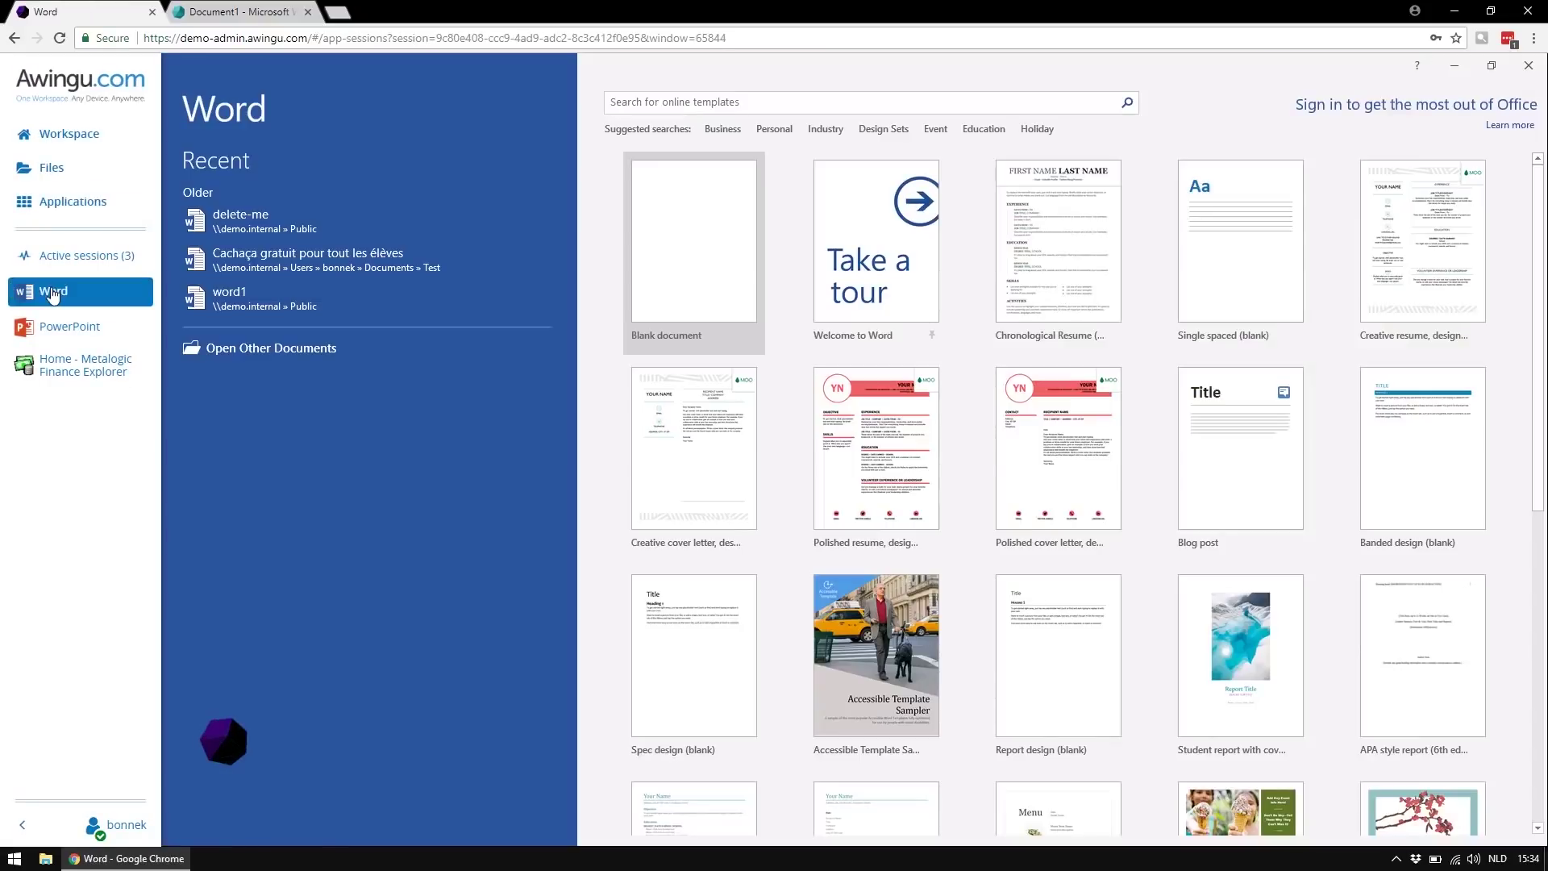
left_click(54, 327)
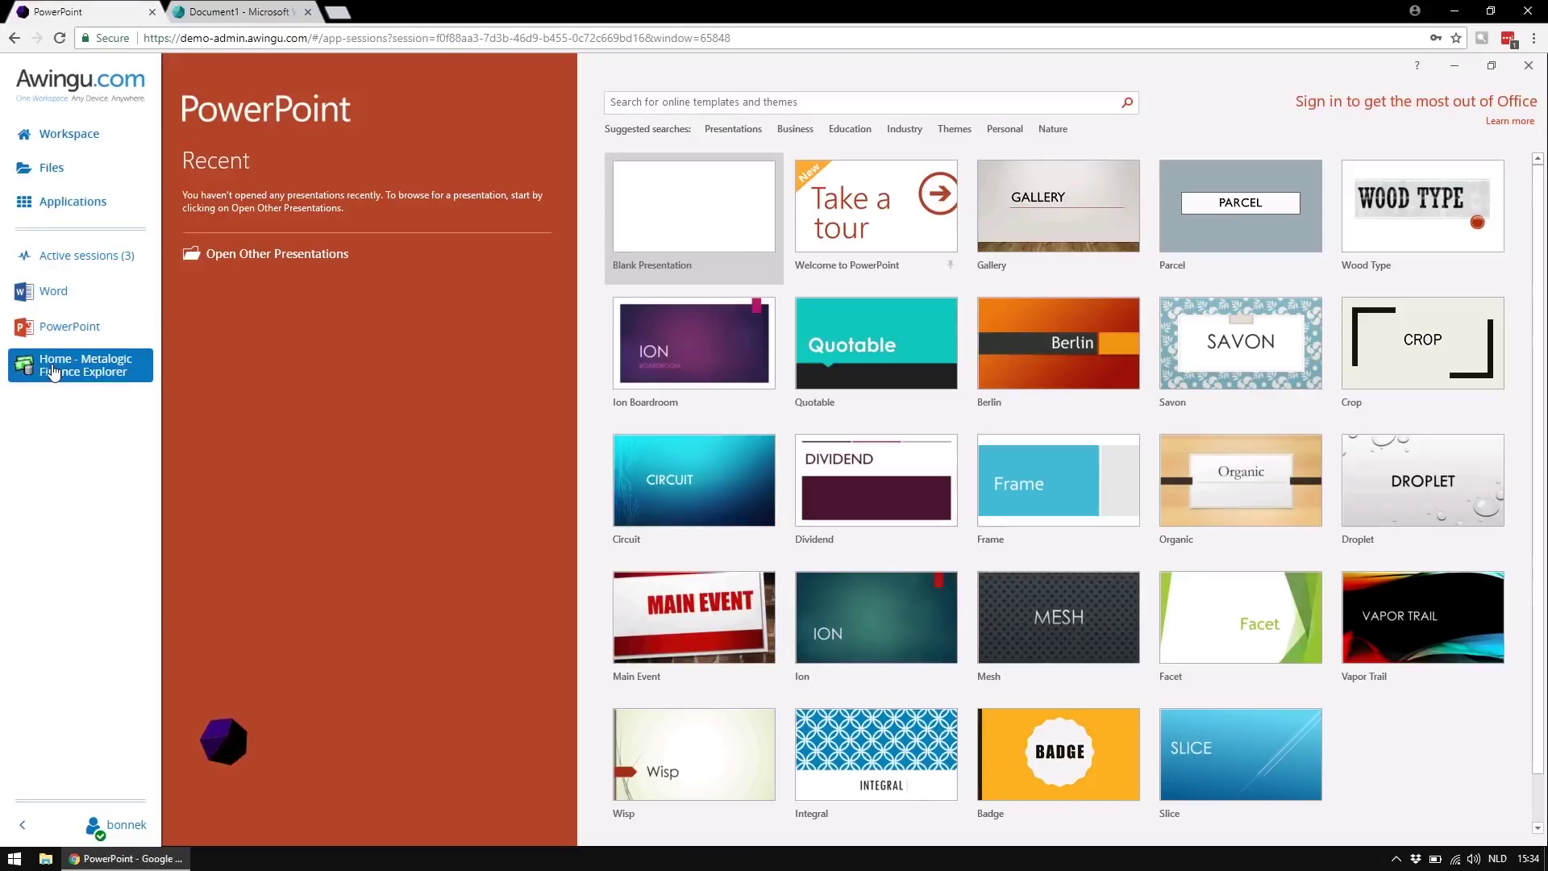
left_click(50, 365)
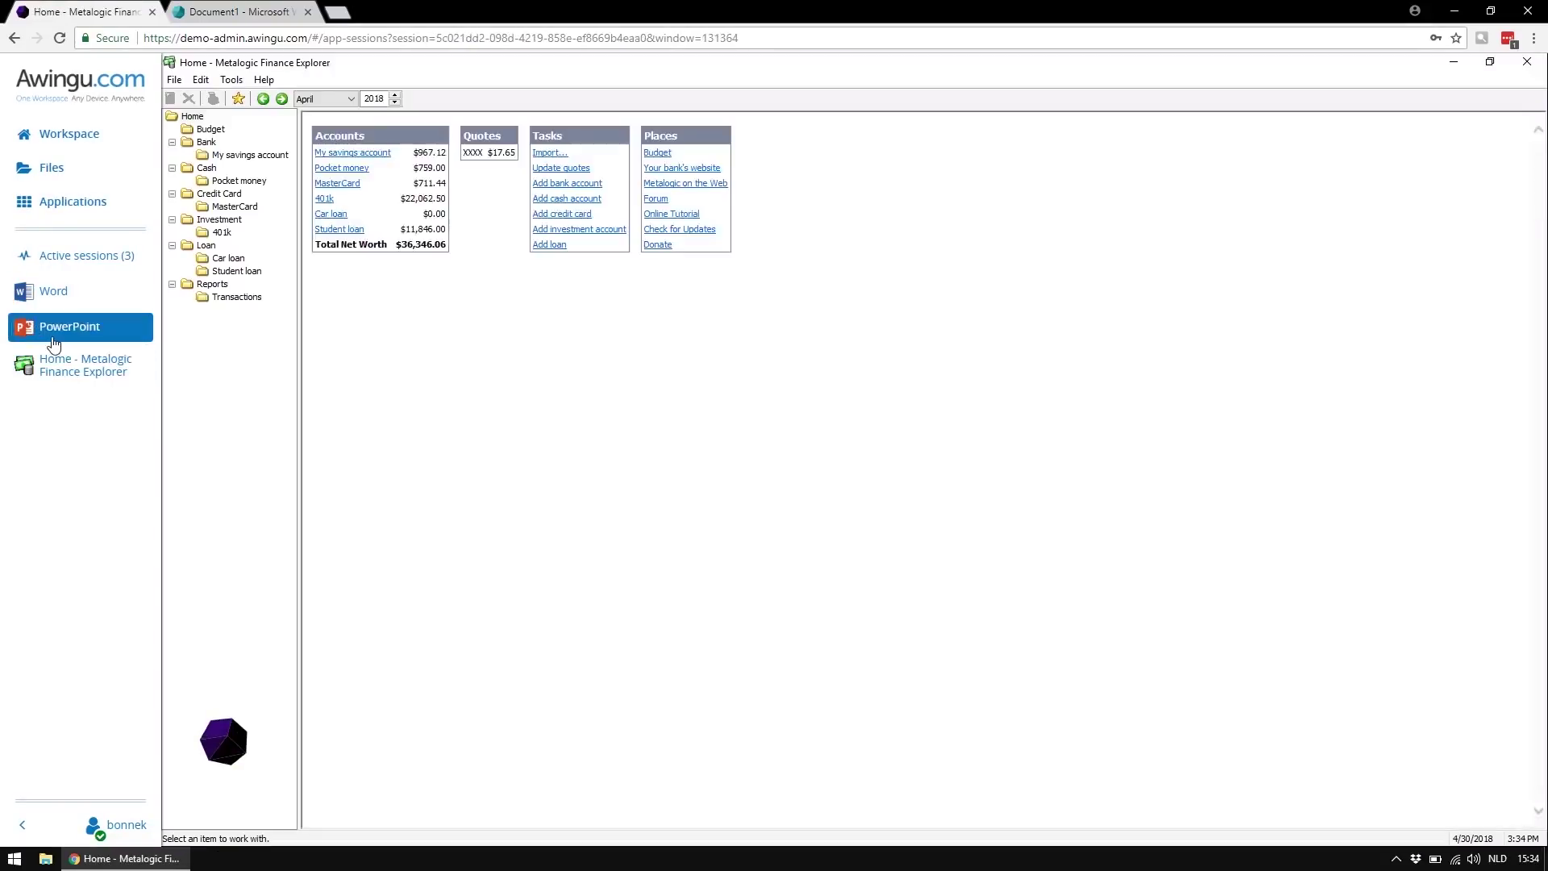
left_click(53, 327)
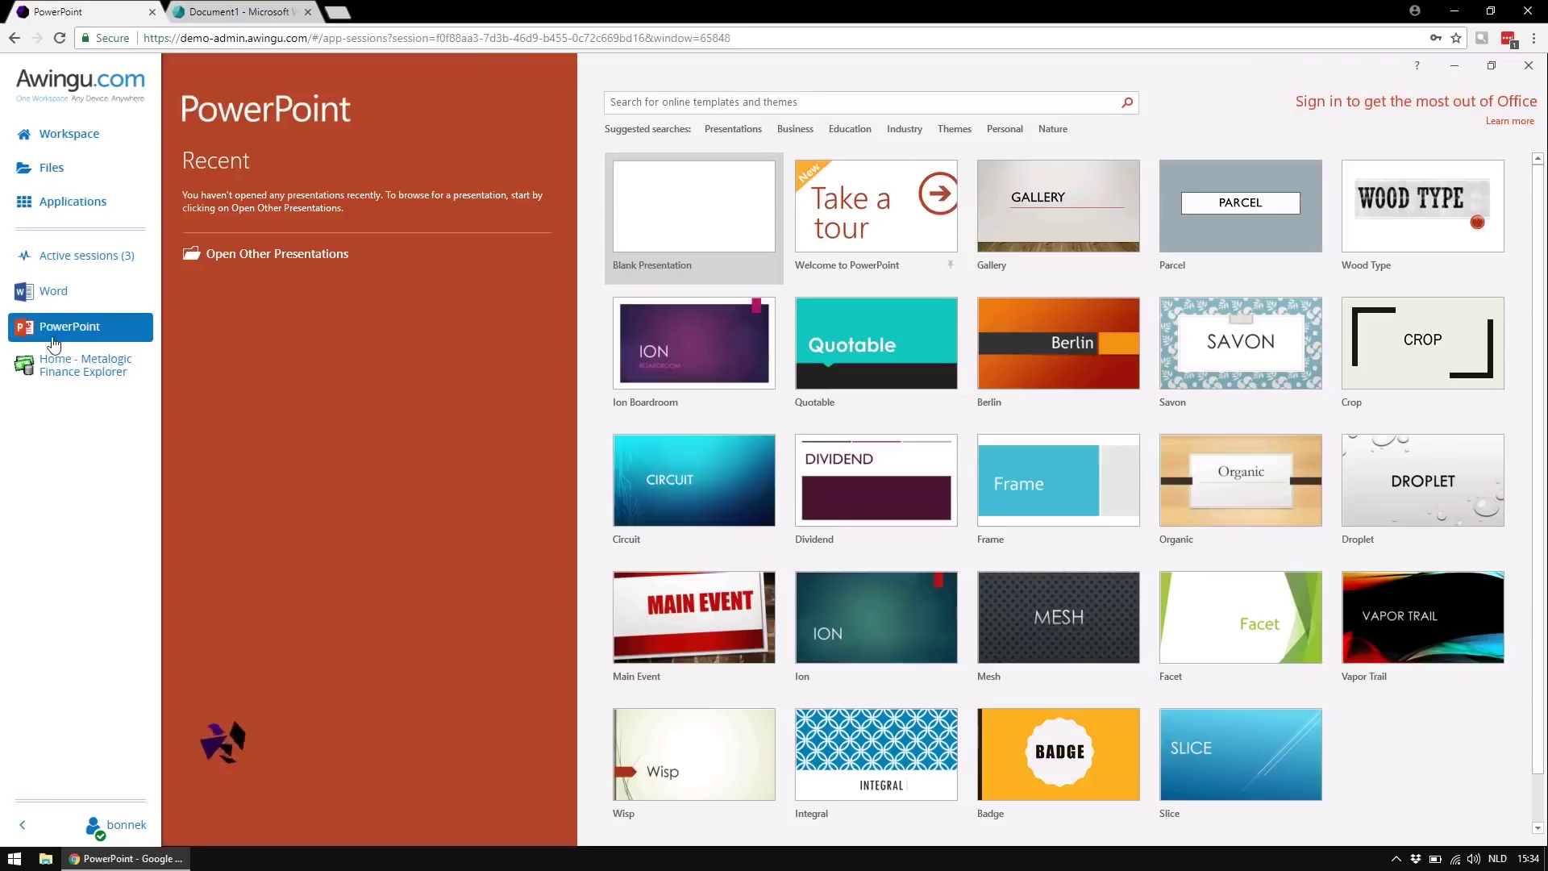
left_click(53, 304)
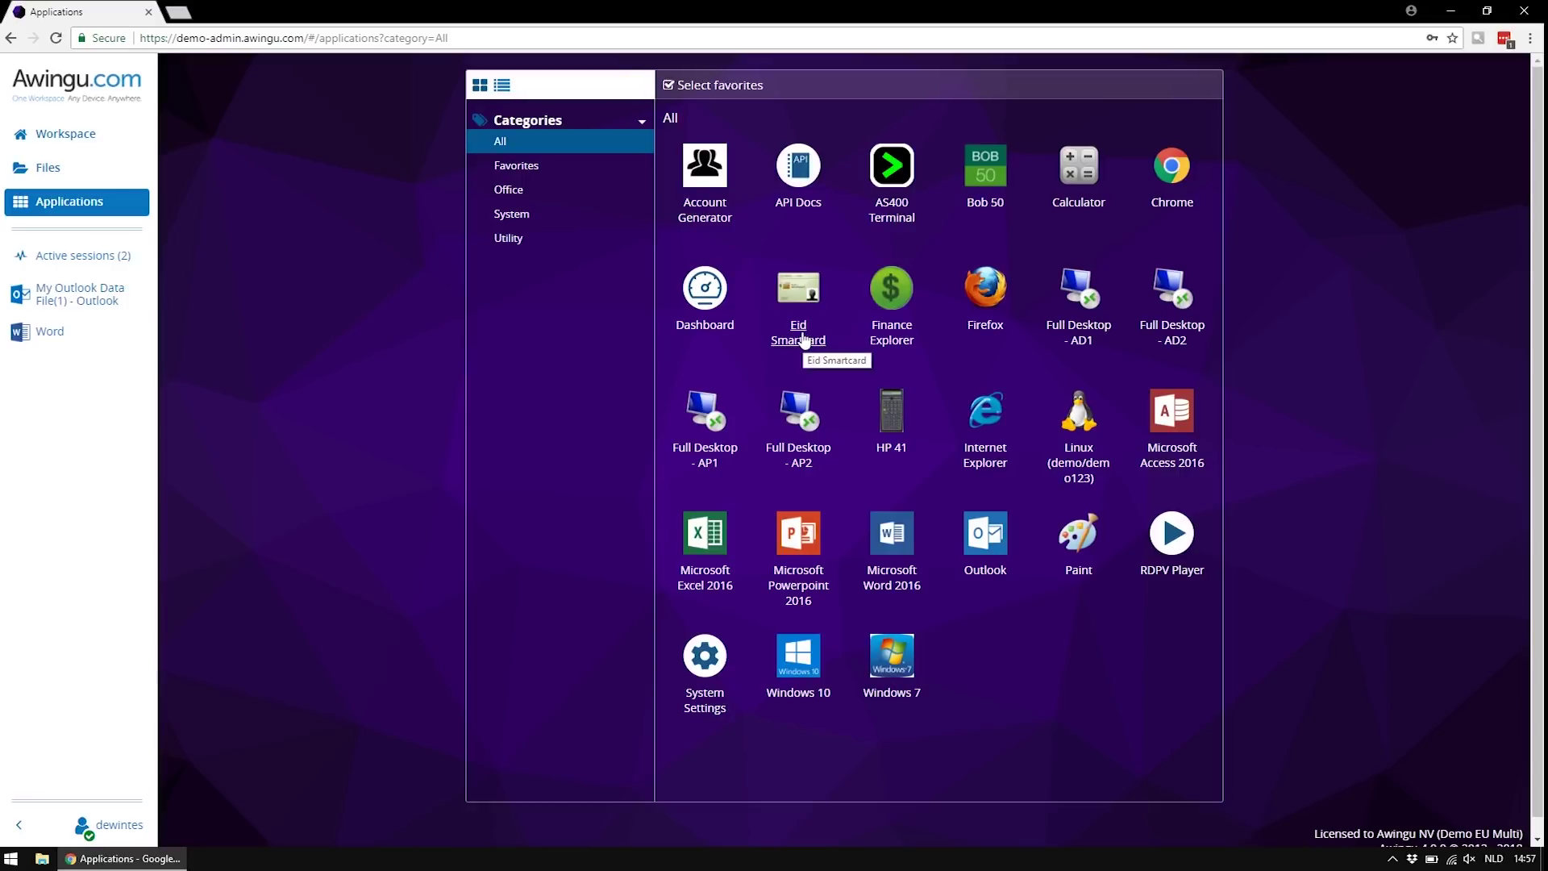
Step: Launch the Eid Smartcard app and bring up the Remote Application Helper installer options
left_click(803, 339)
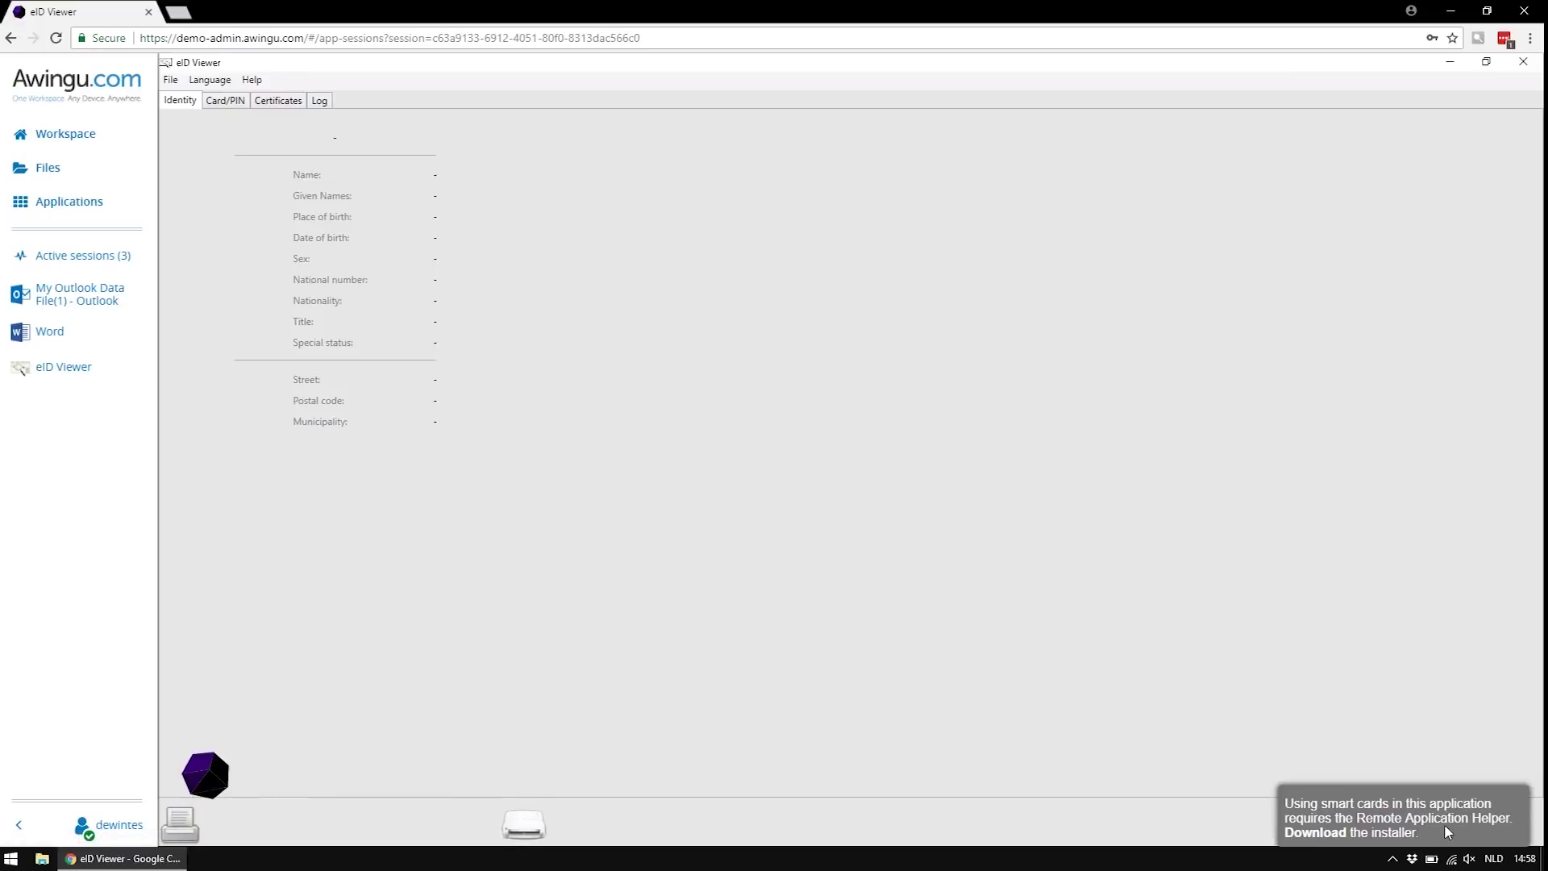
left_click(1321, 834)
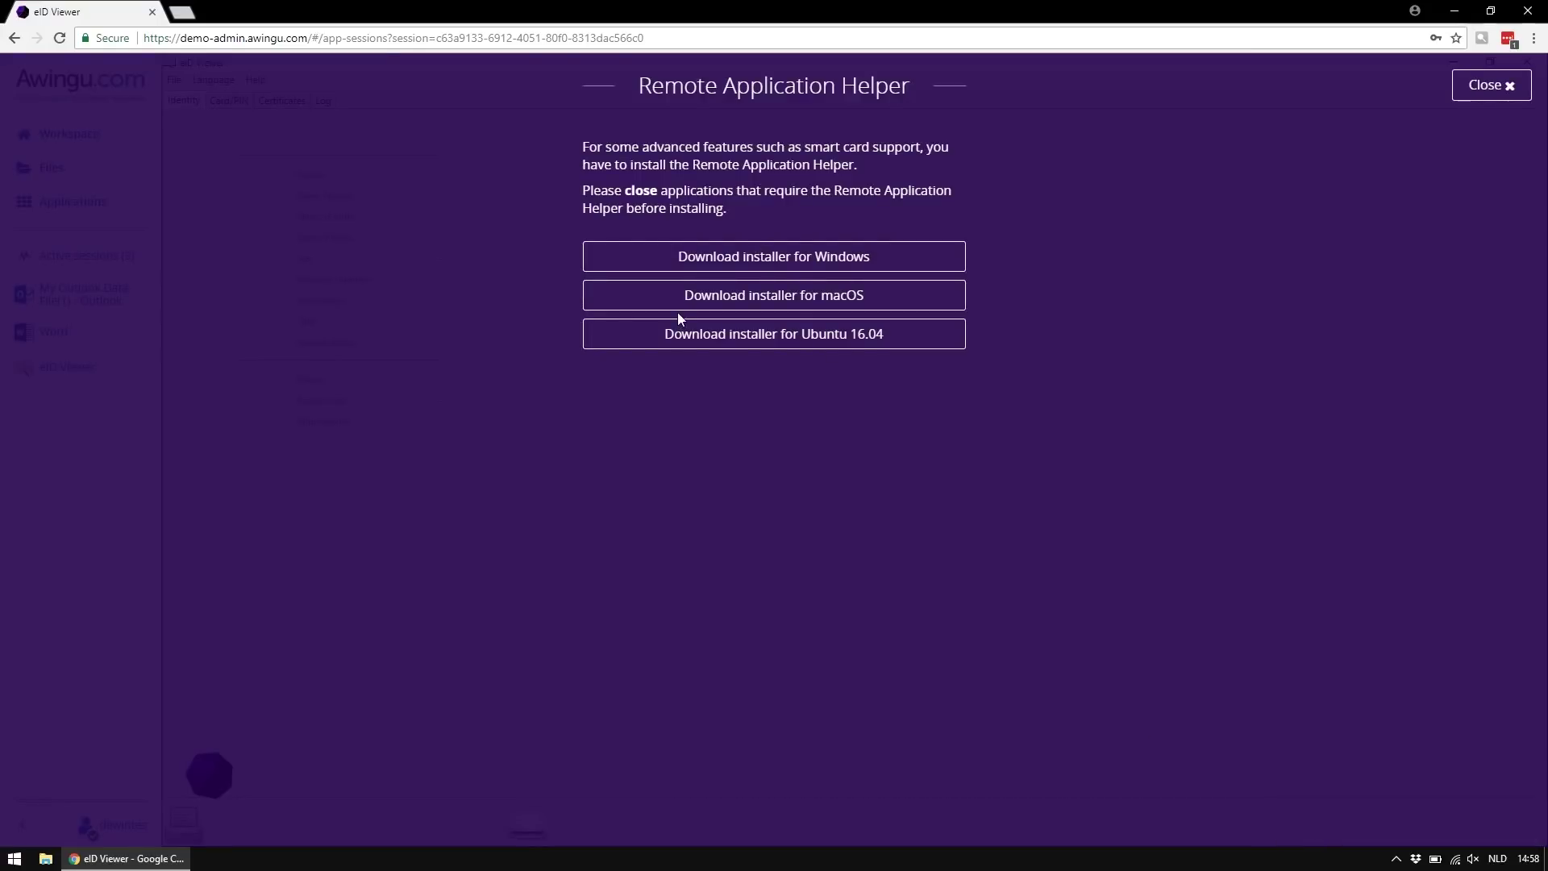
Step: Download the Windows Remote Application Helper 4.0.0 installer and install it to the default destination
left_click(813, 257)
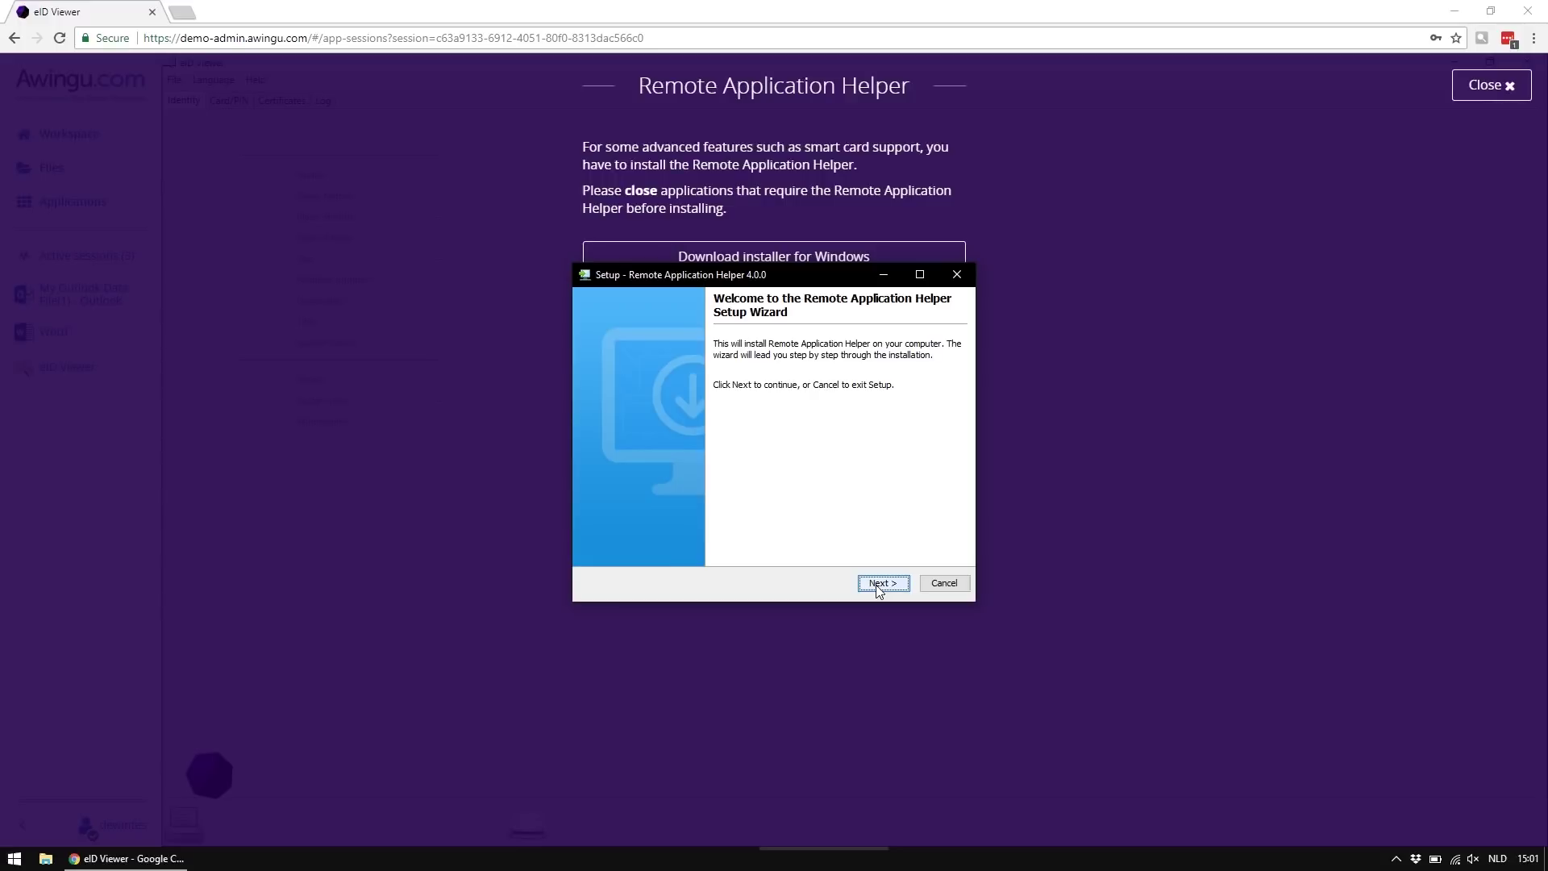
left_click(878, 587)
left_click(878, 584)
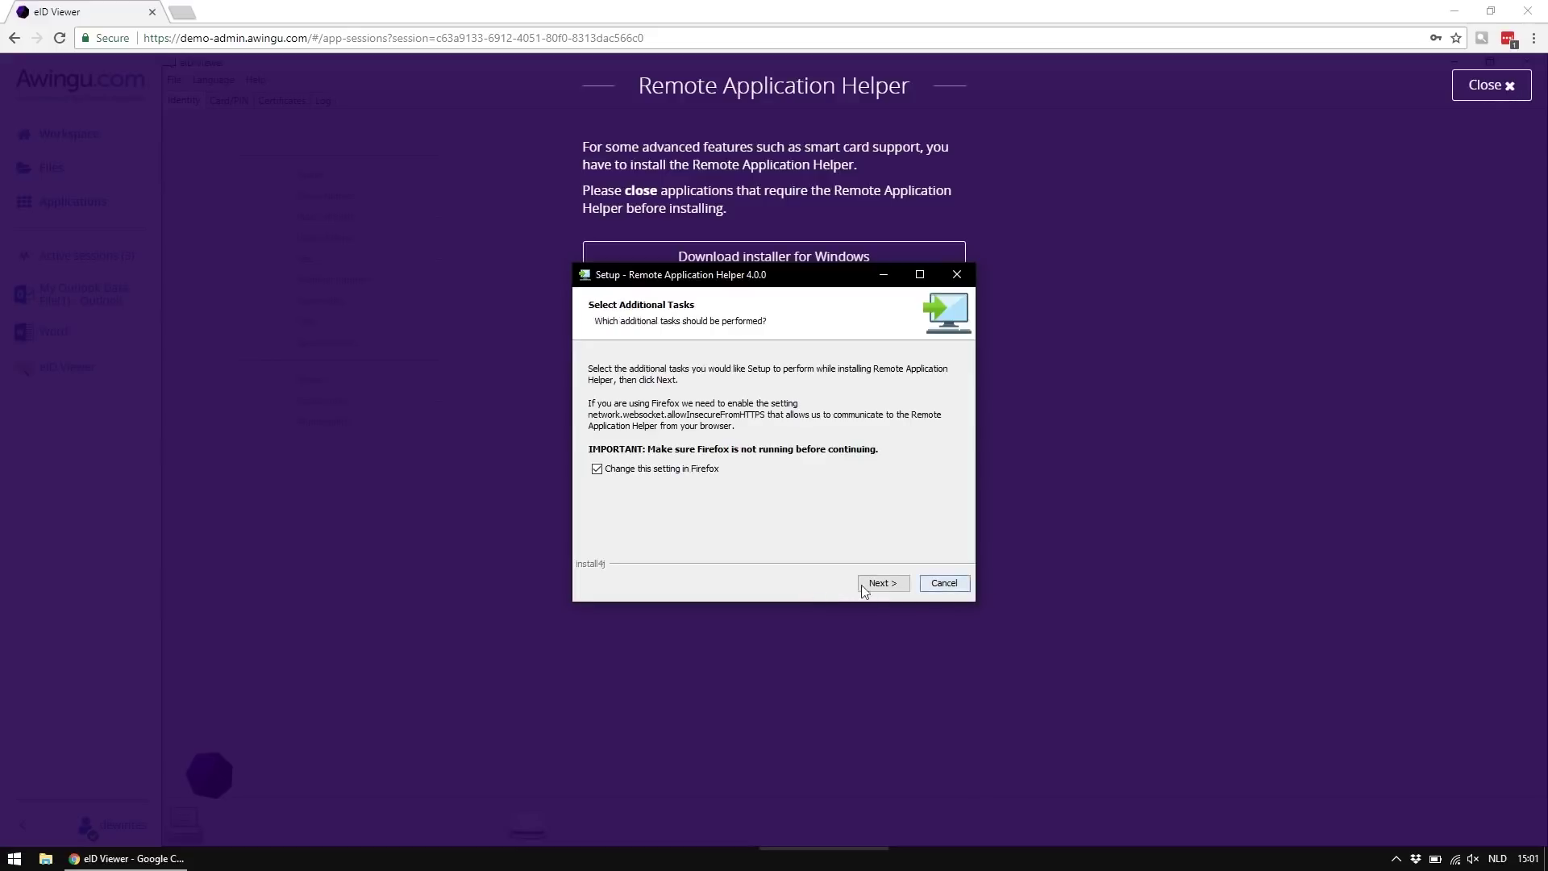
left_click(876, 583)
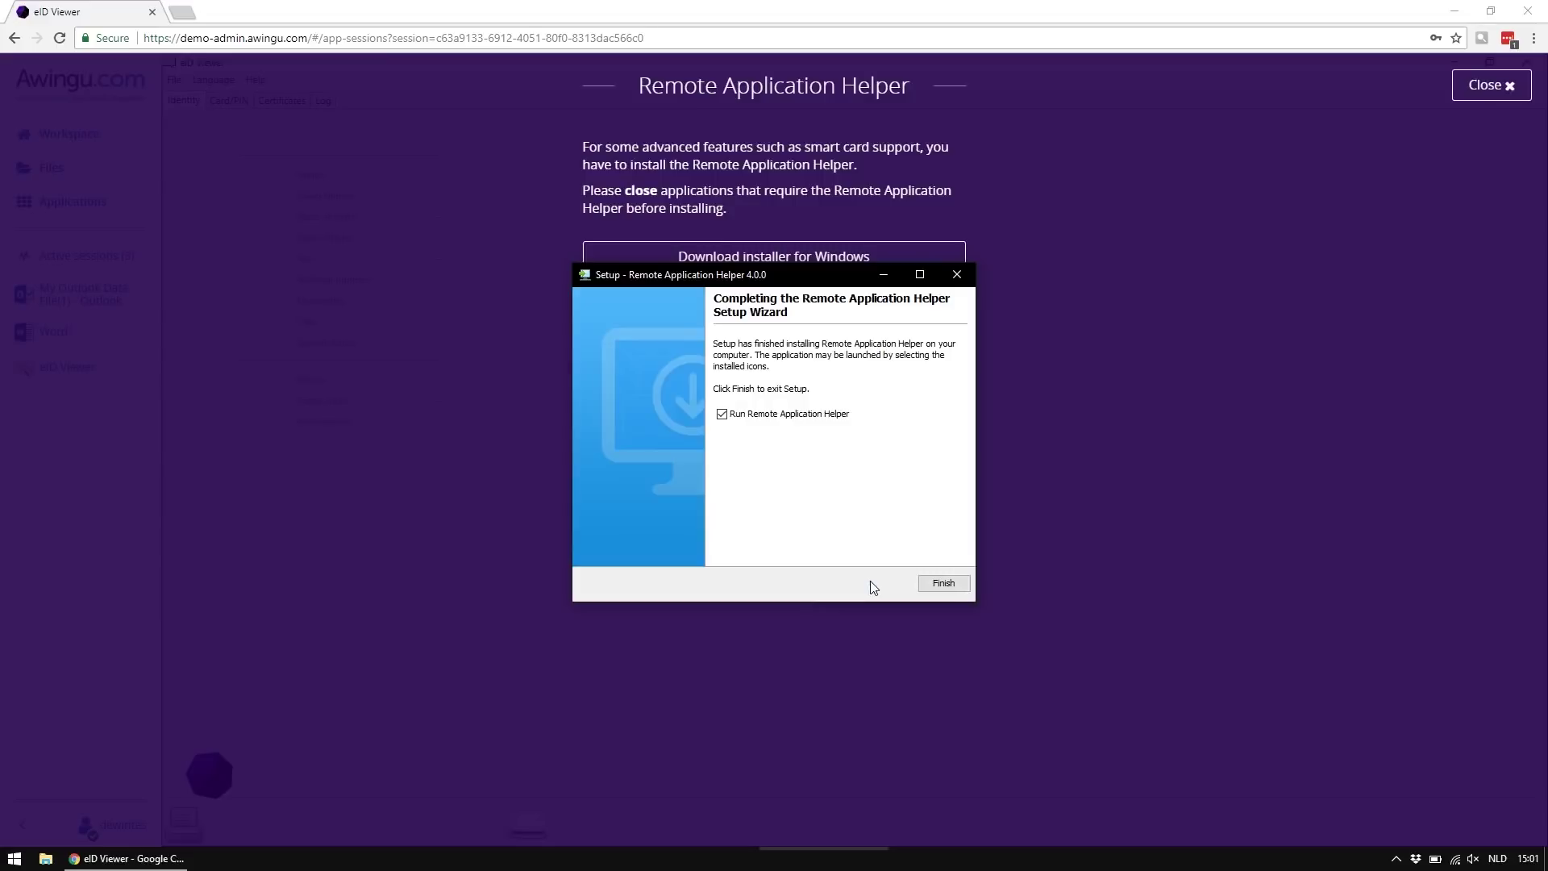
Step: Finish the helper setup and confirm in the system tray that the Remote Application Helper is running
left_click(941, 584)
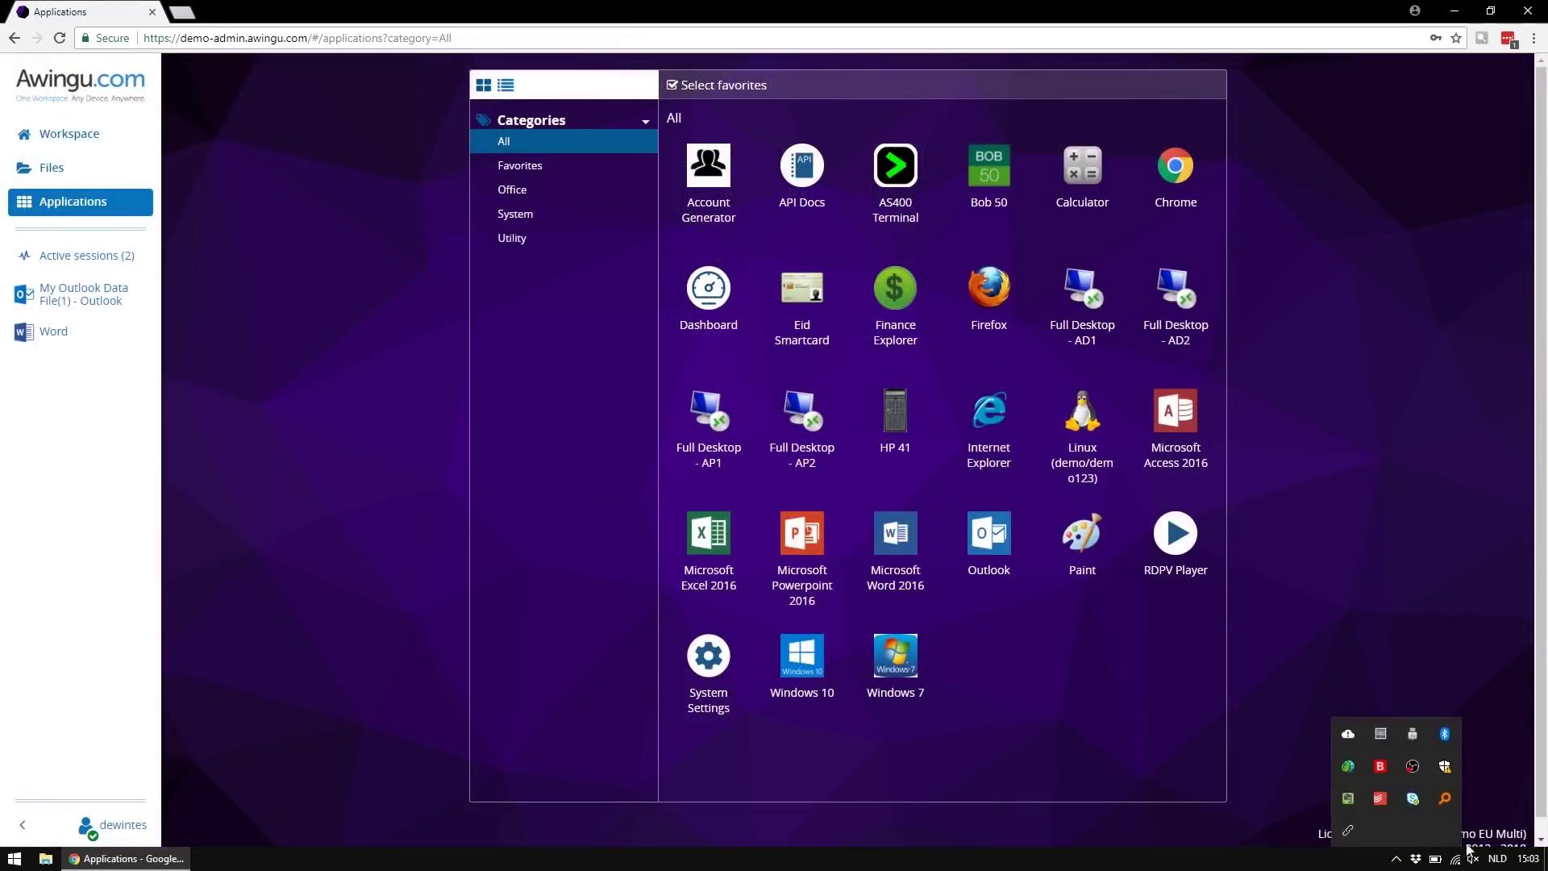
left_click(1396, 858)
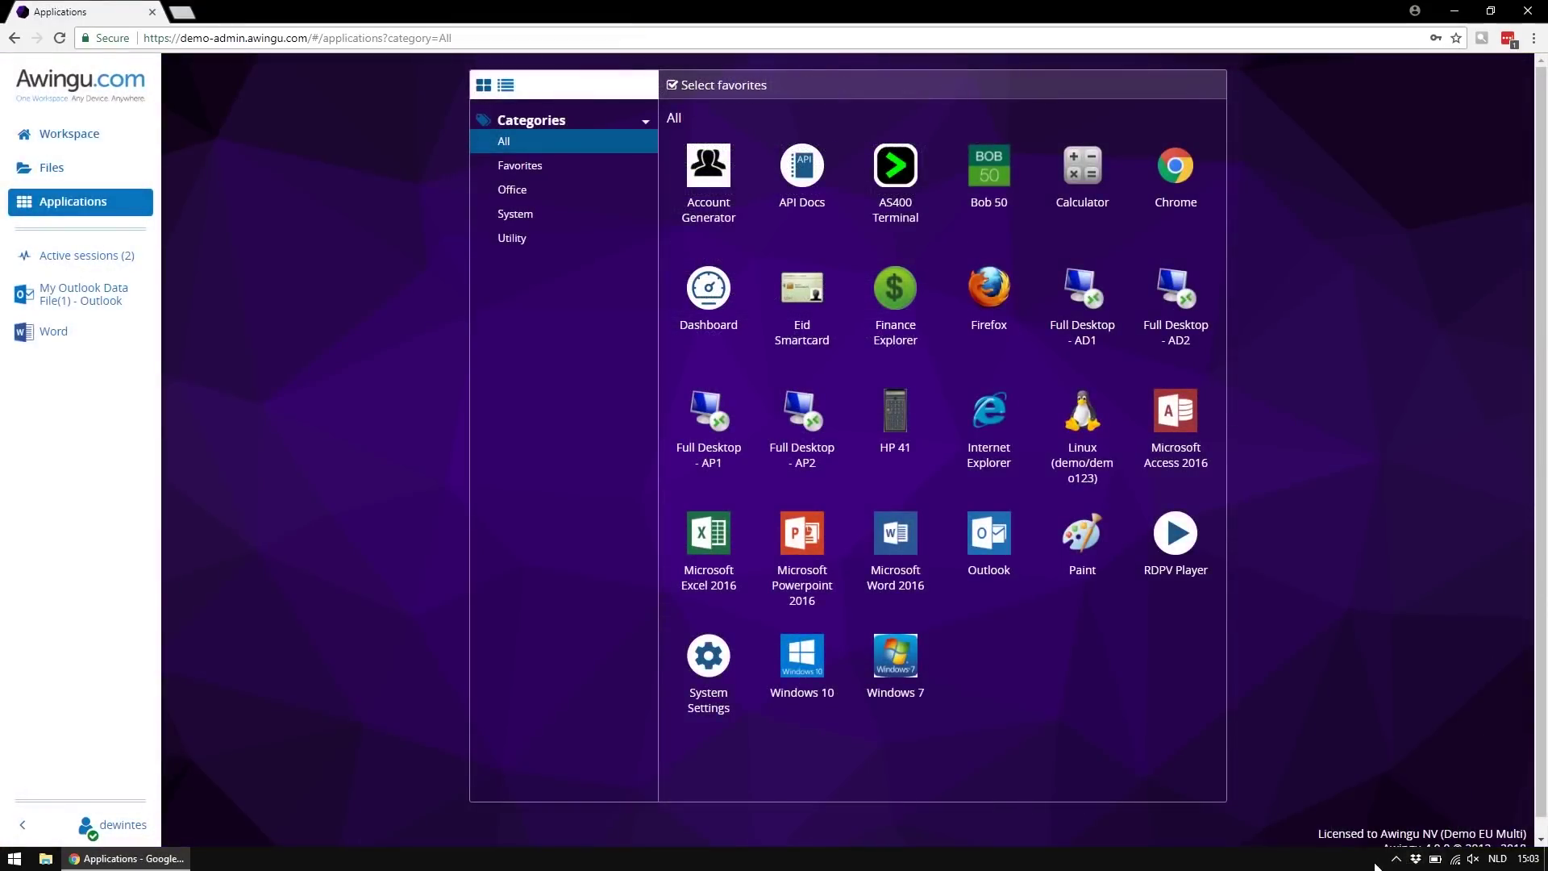
left_click(1396, 858)
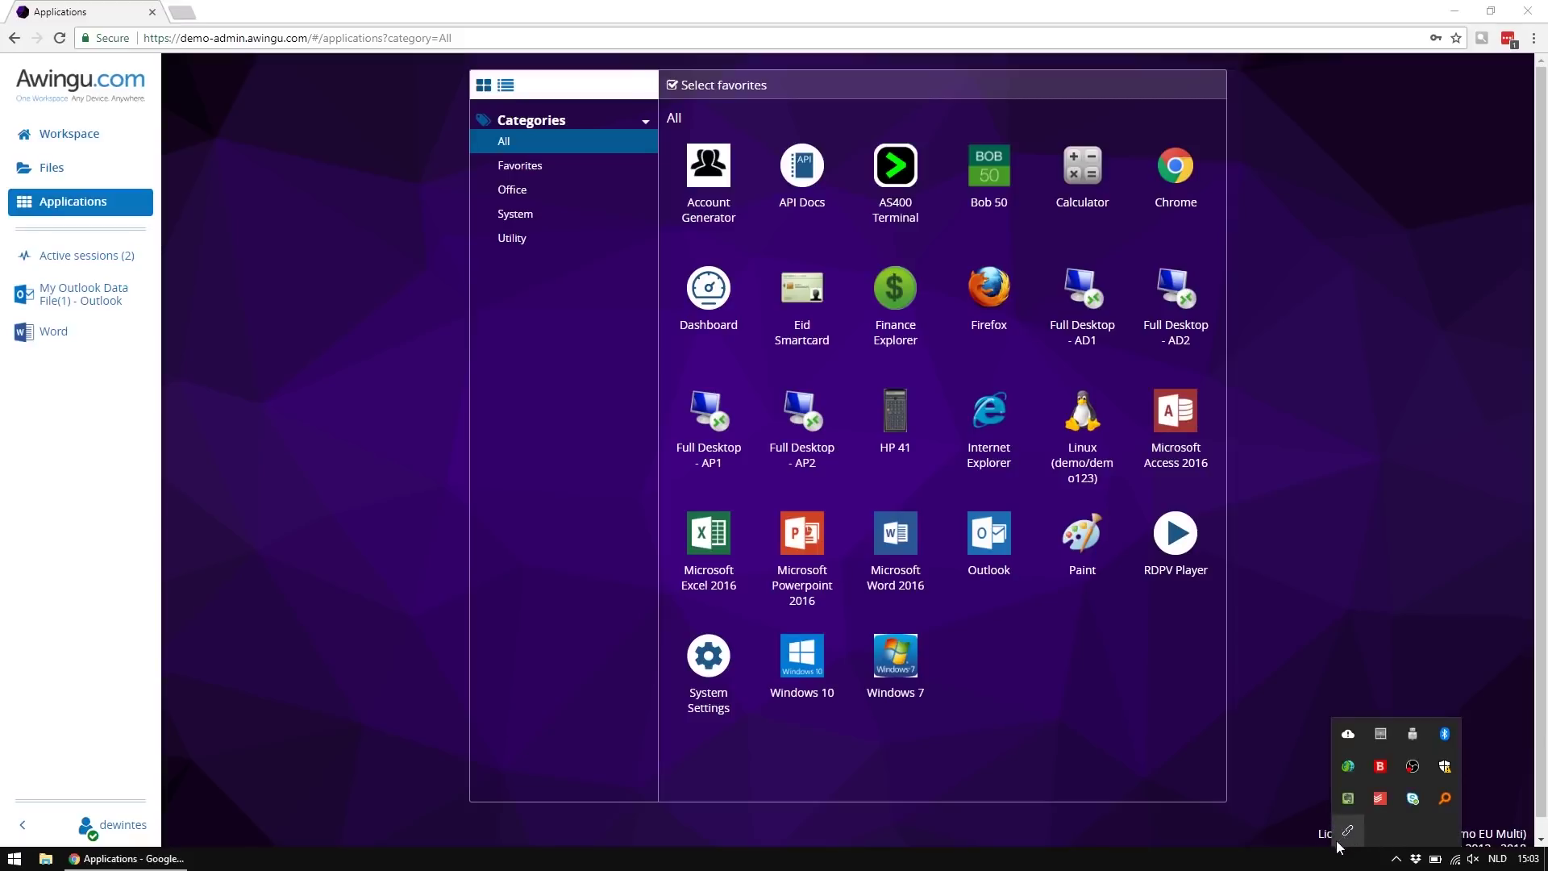
right_click(1344, 841)
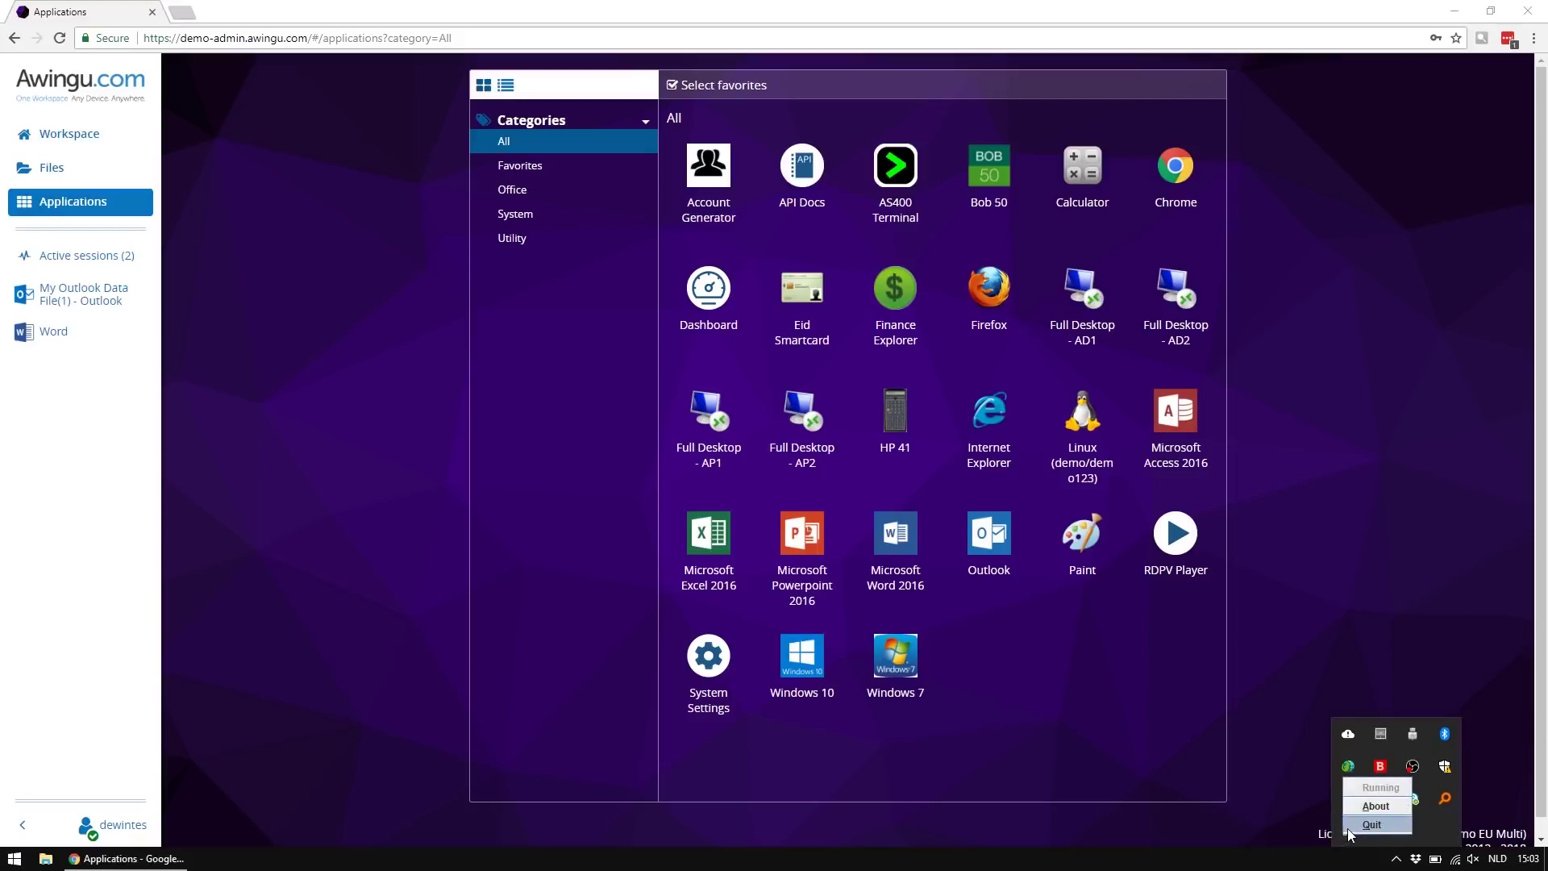
left_click(1295, 677)
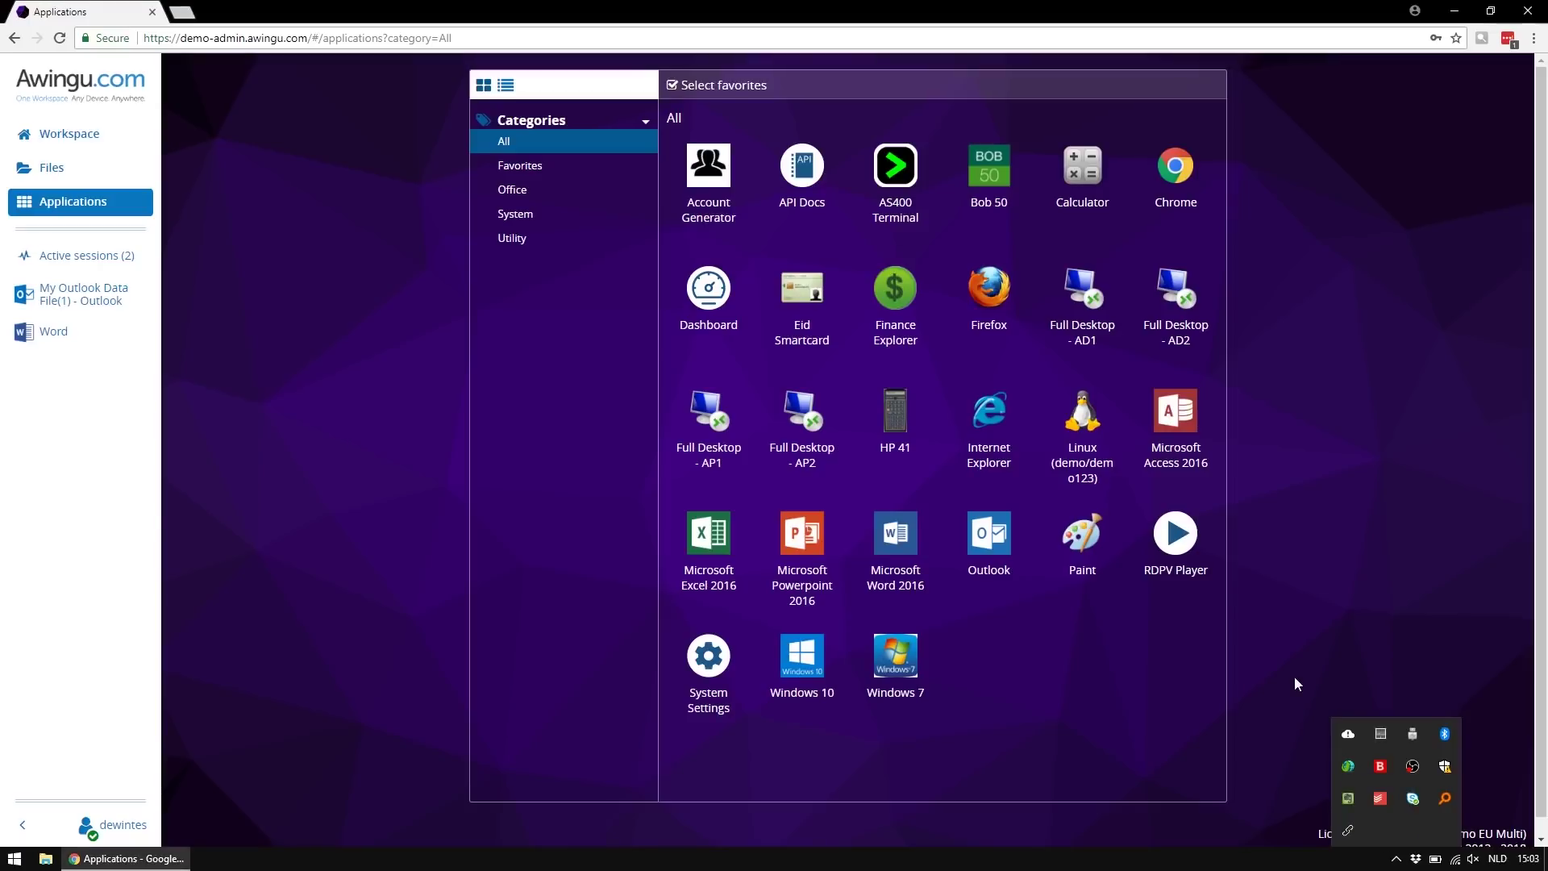
Step: Launch the Eid Smartcard viewer and read the card from ACS CCID USB Reader 0
left_click(1347, 658)
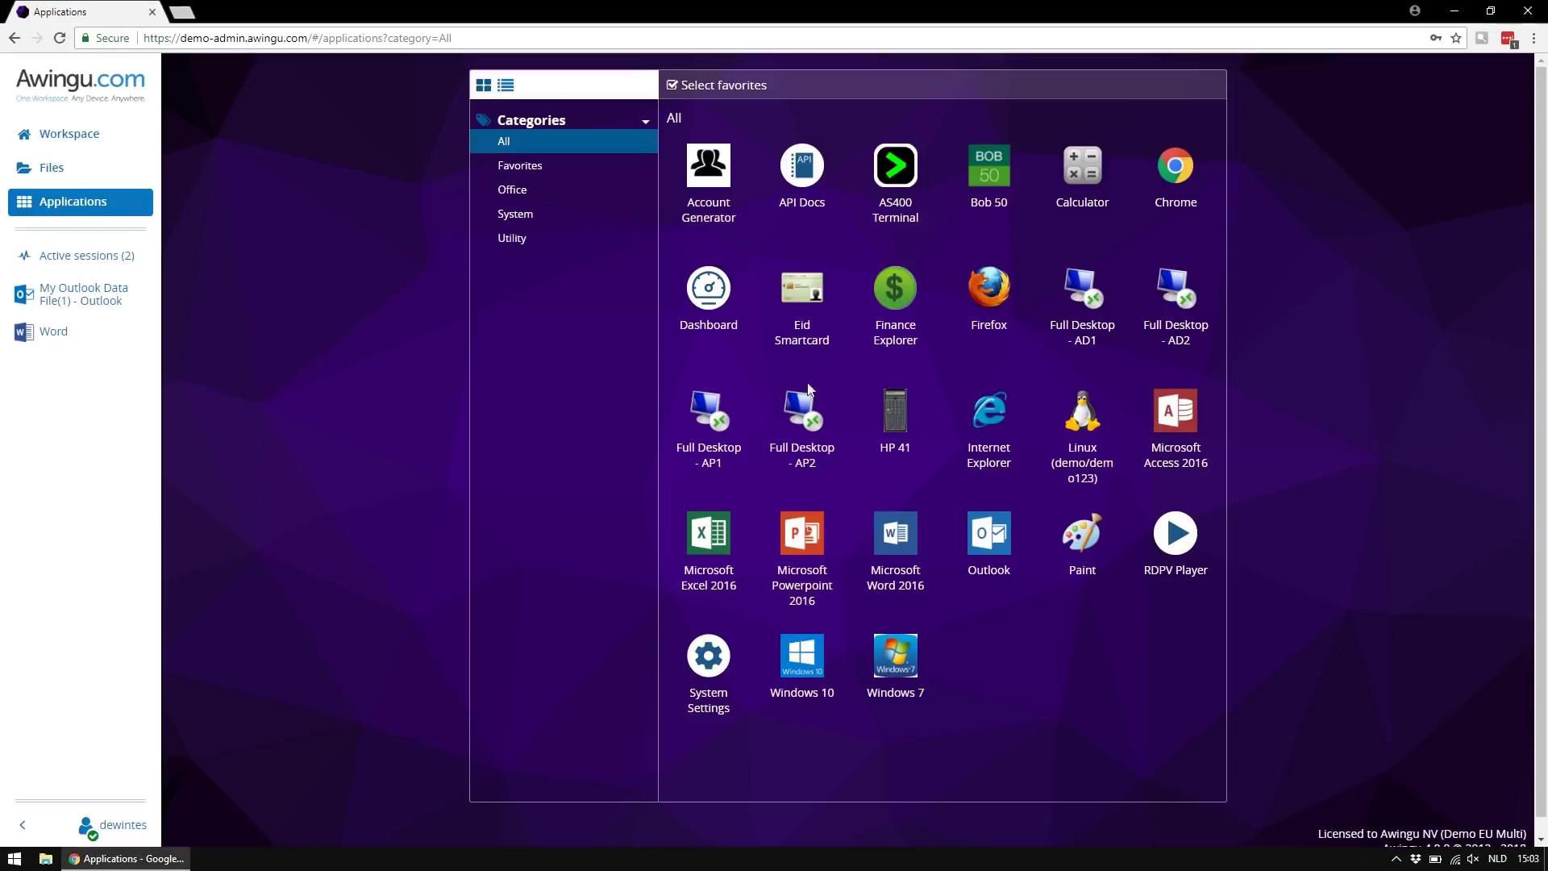
left_click(811, 327)
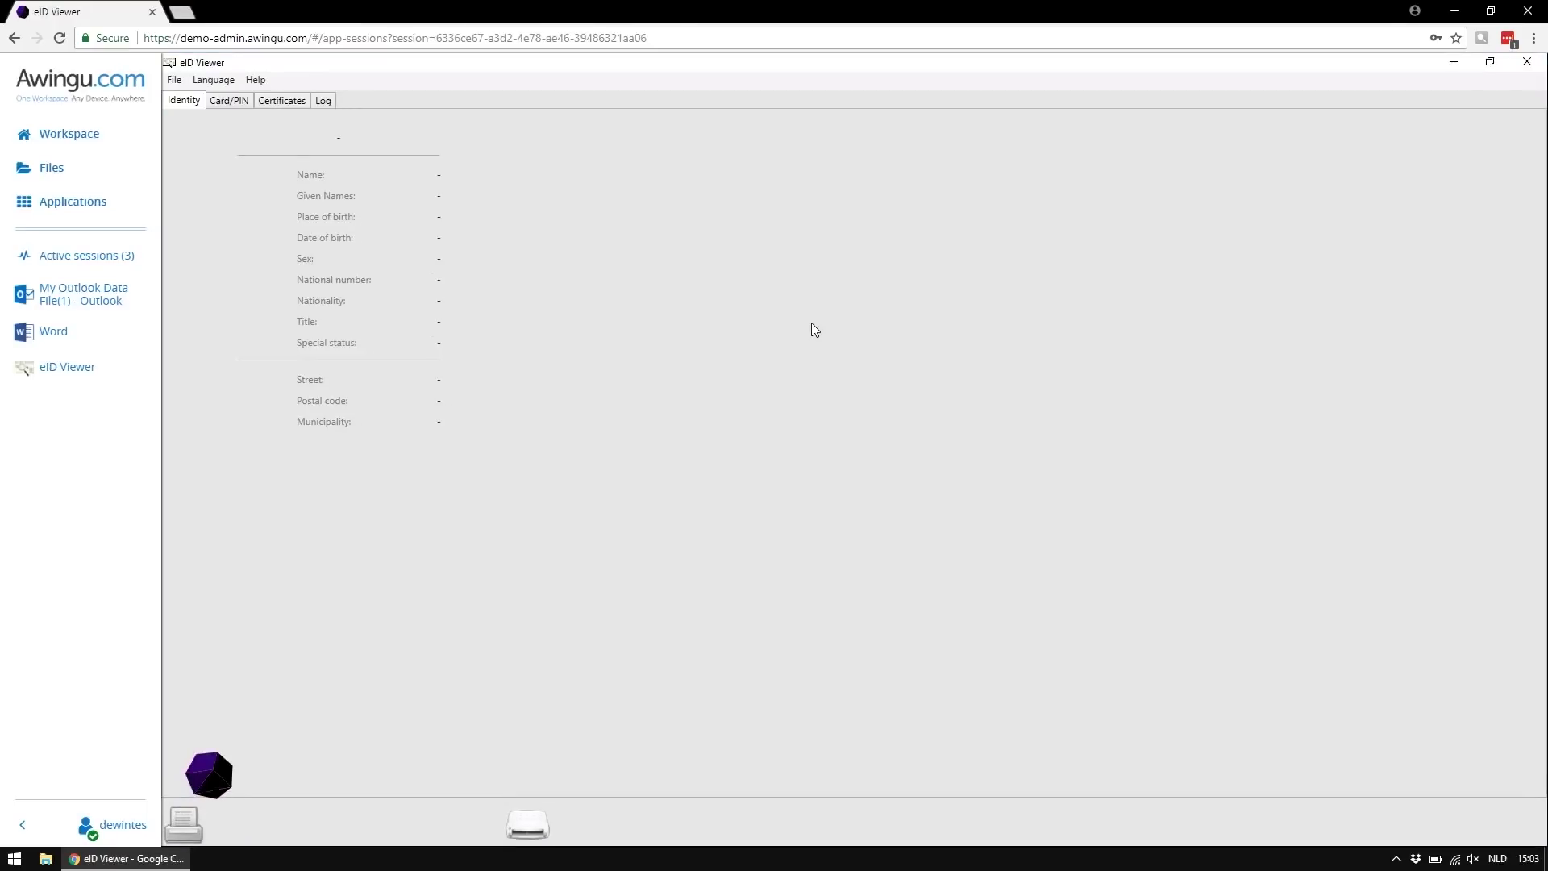
left_click(175, 79)
mouse_move(242, 154)
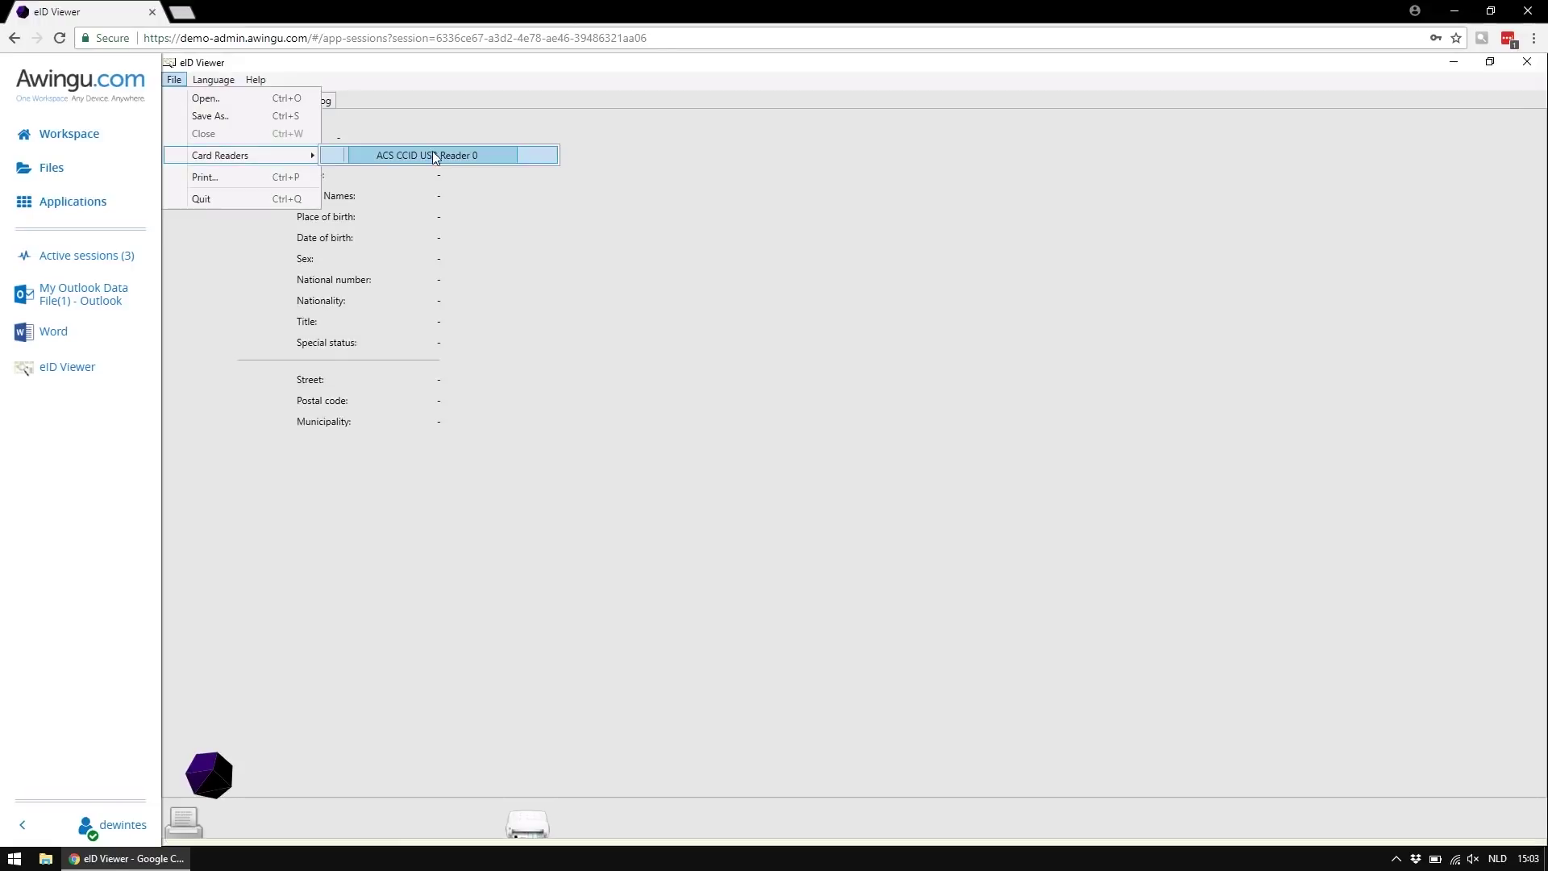
left_click(730, 250)
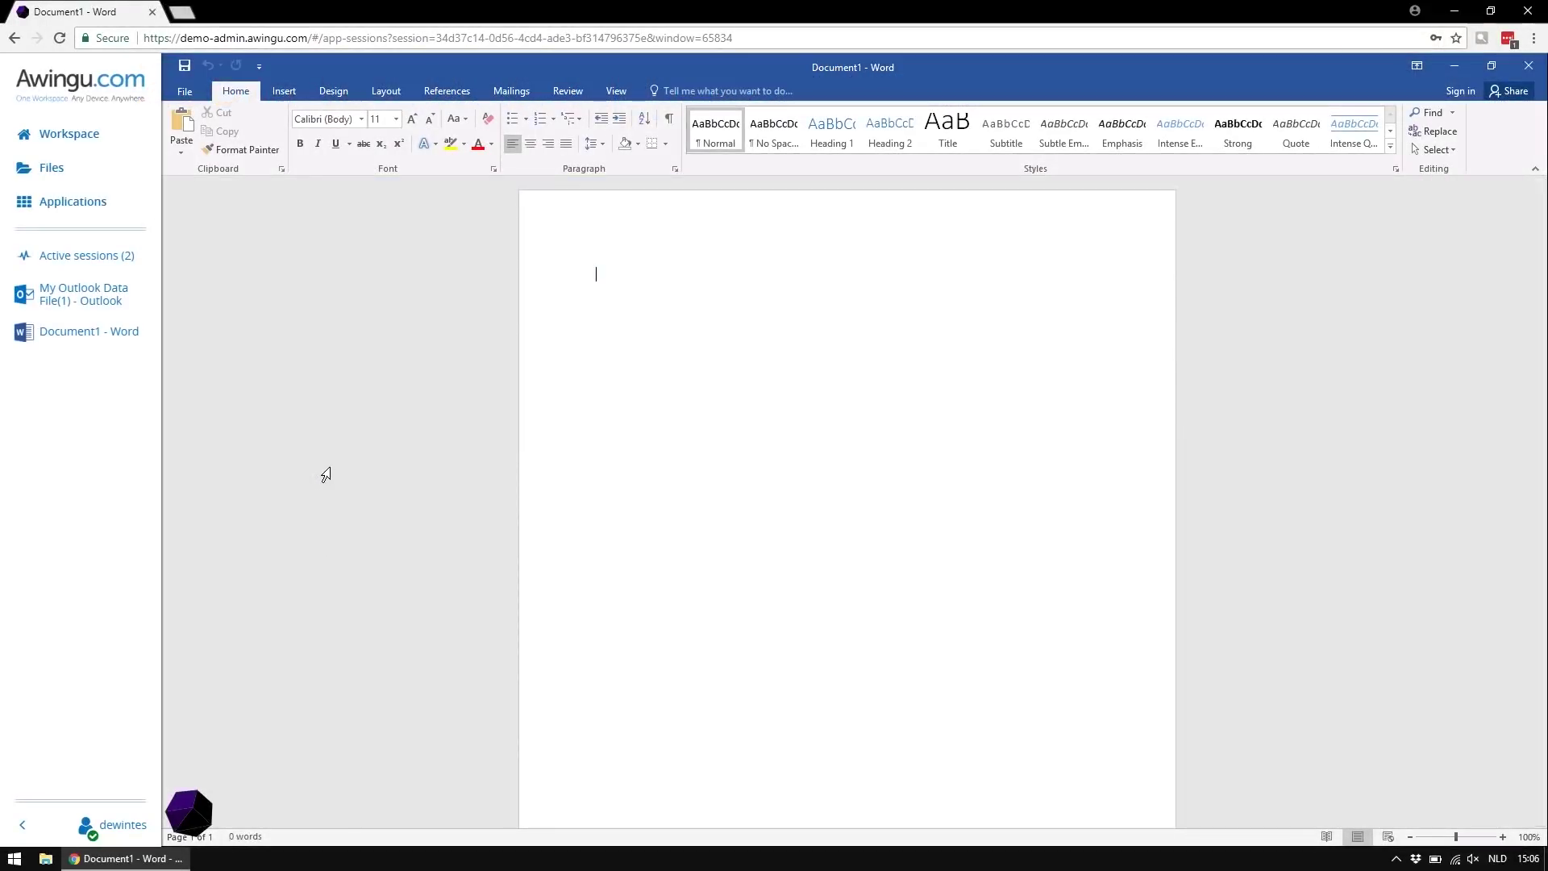
Step: Type 'hallo' at the top of the blank Word Document1
left_click(97, 343)
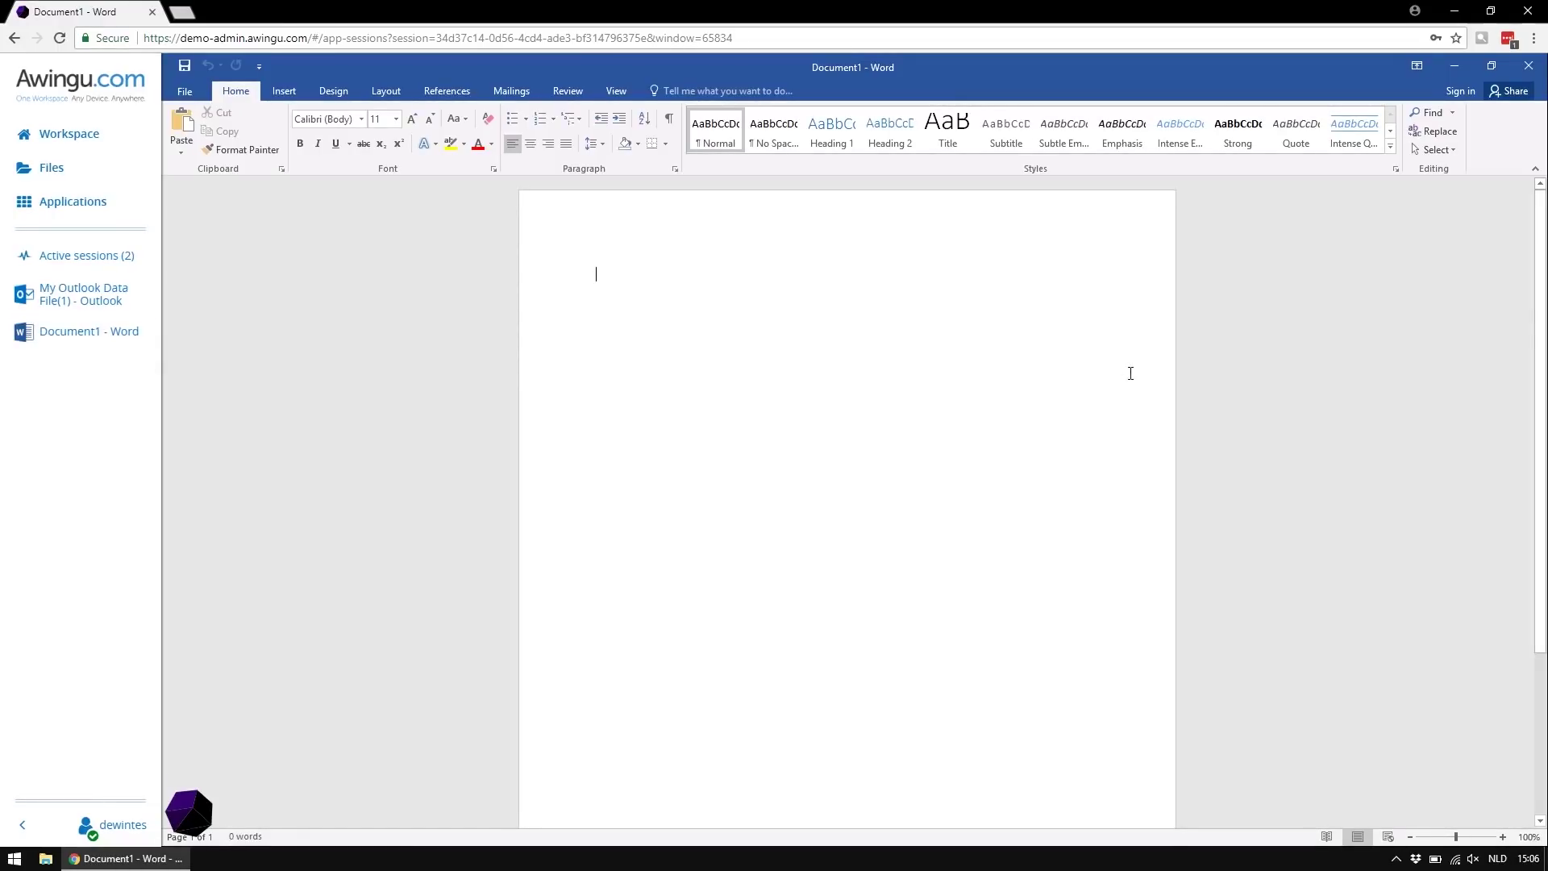
type("hal")
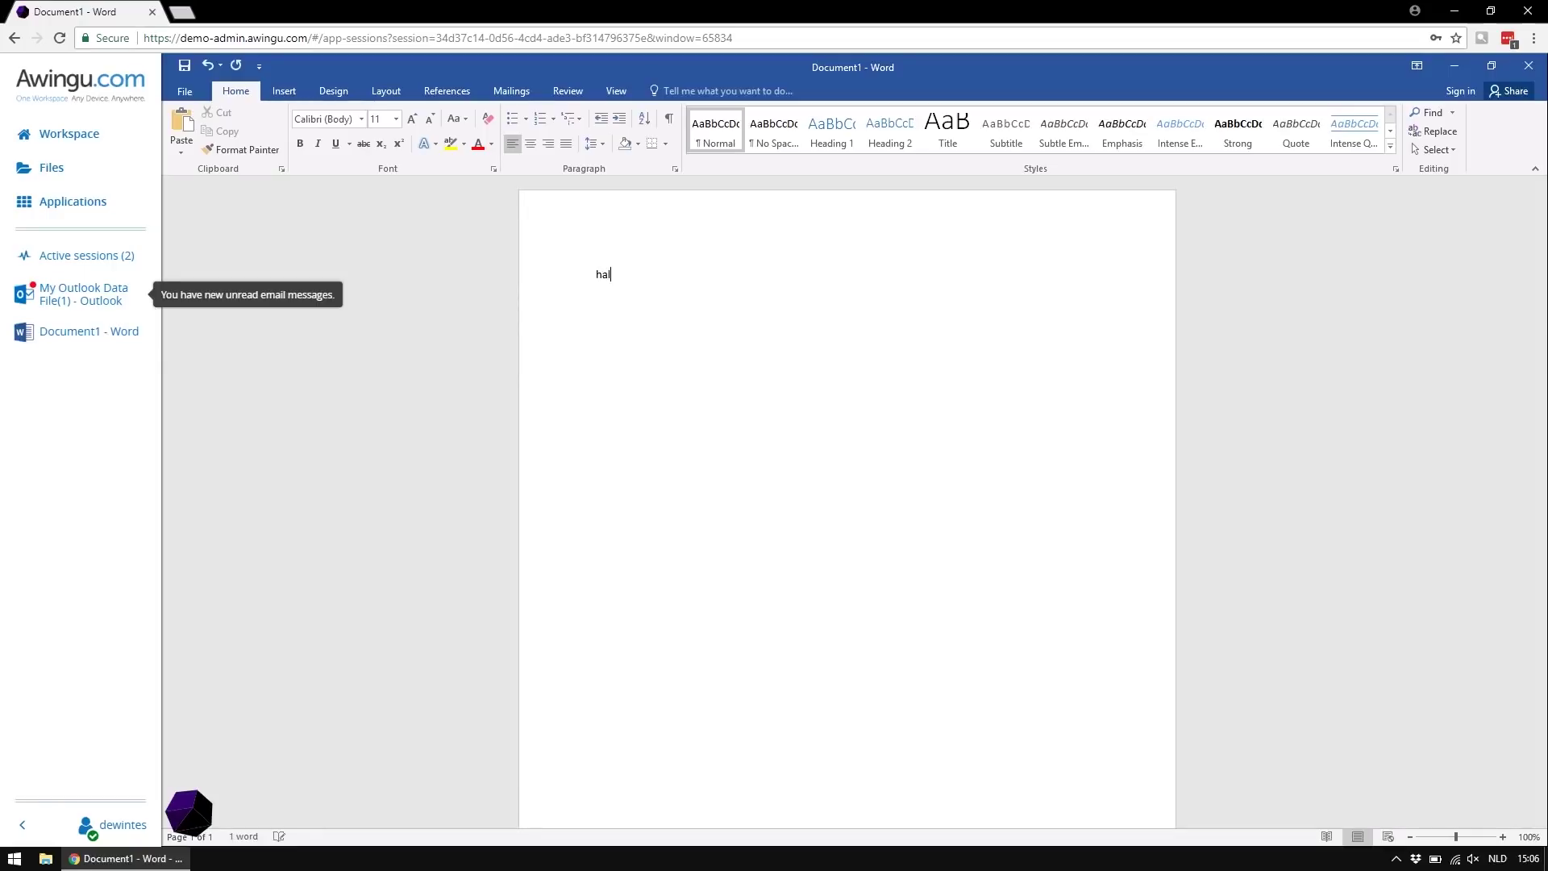
type("lo")
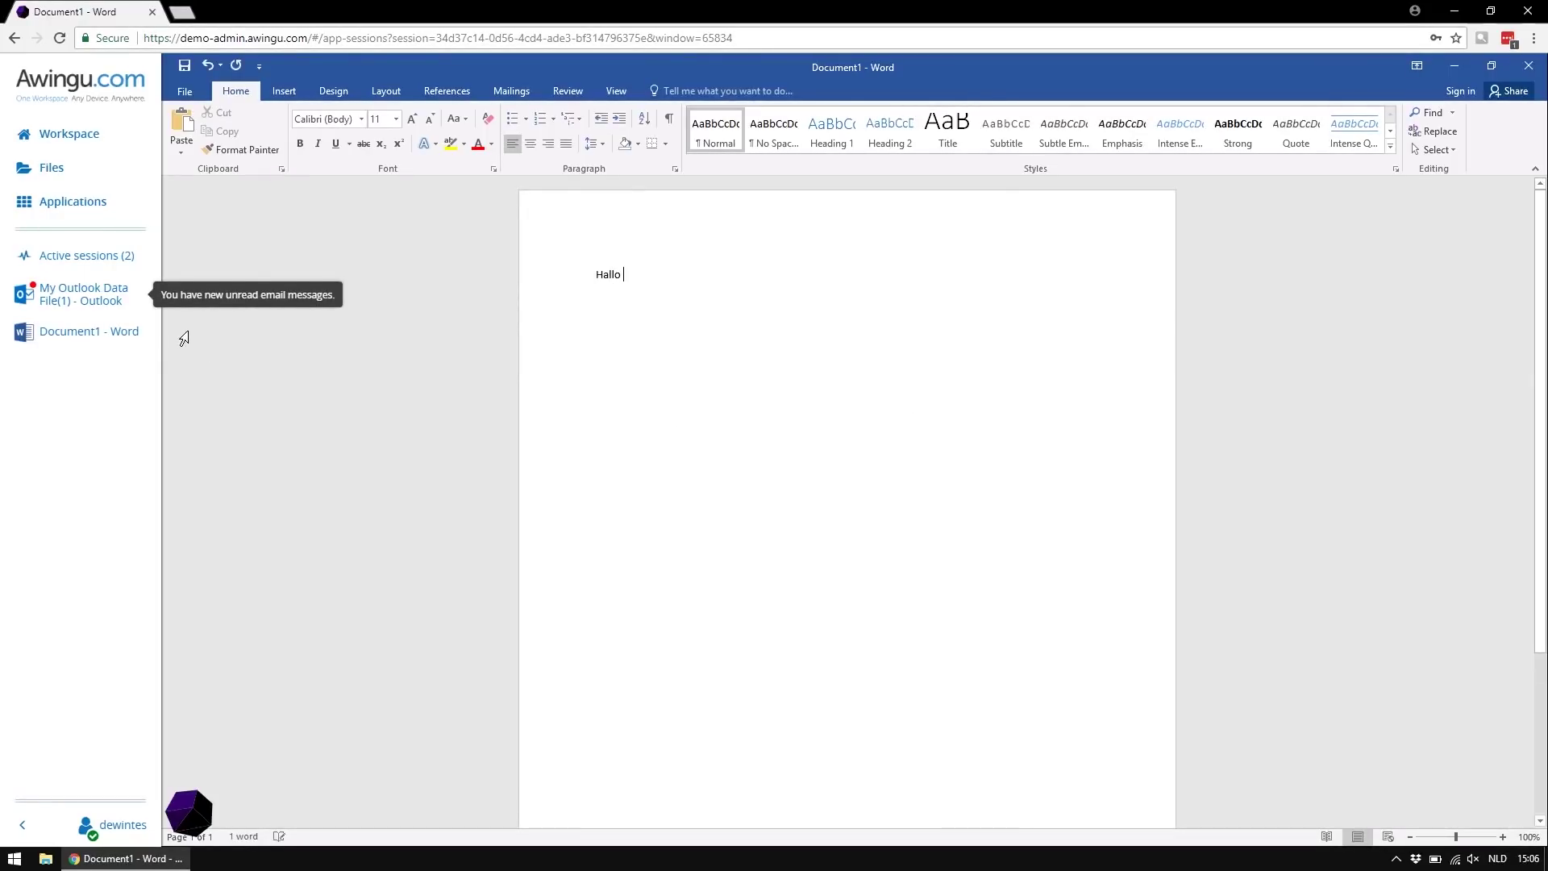
Step: Switch to the Outlook session, open the Postvak IN inbox and drag the Ping message
left_click(57, 298)
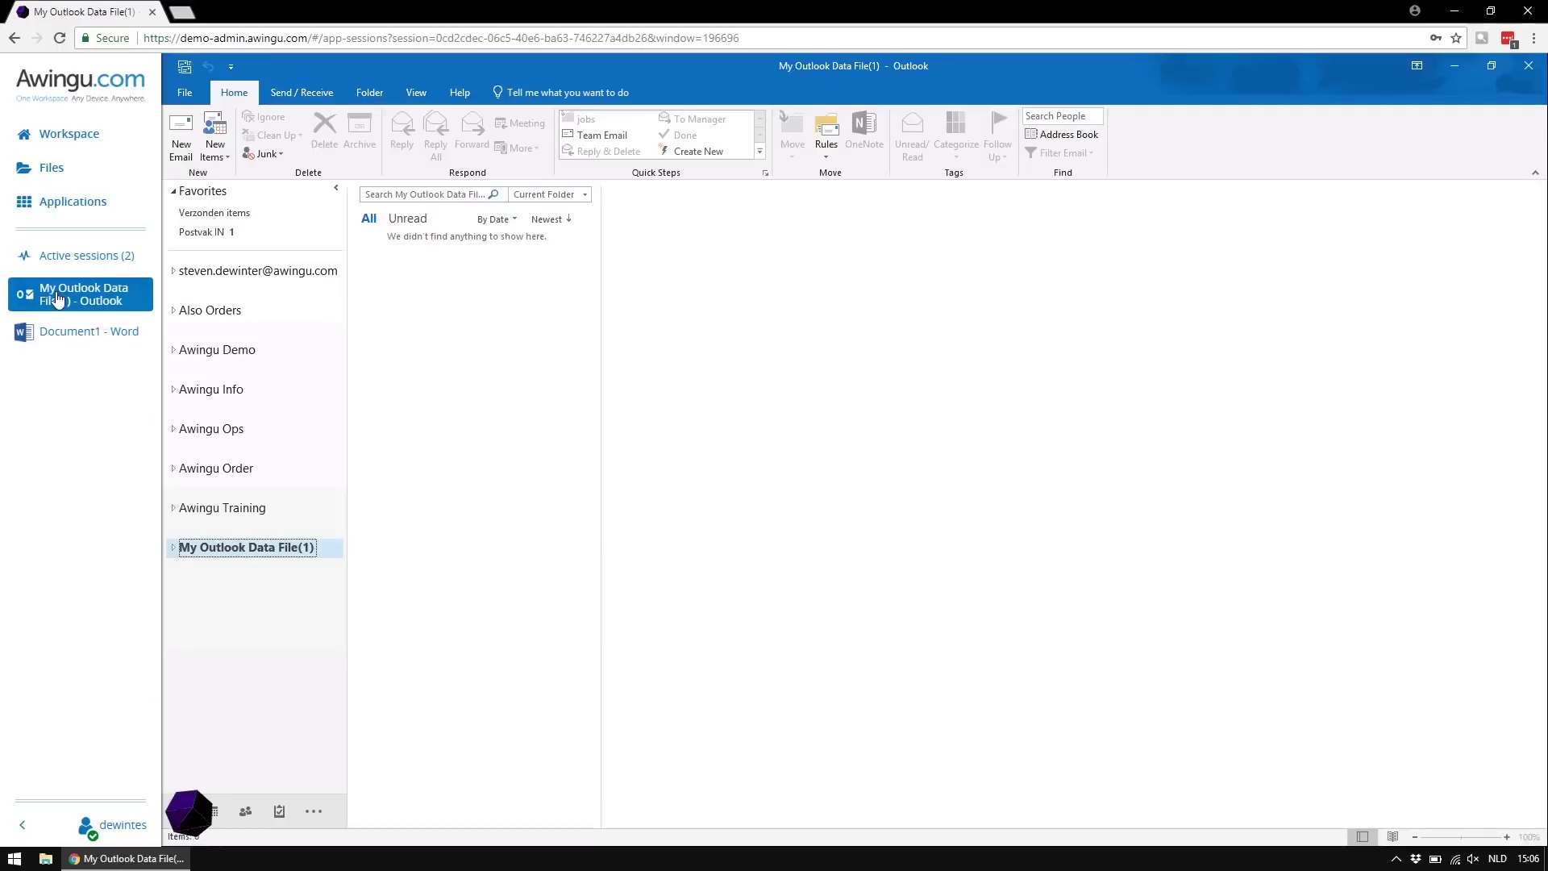
left_click(215, 236)
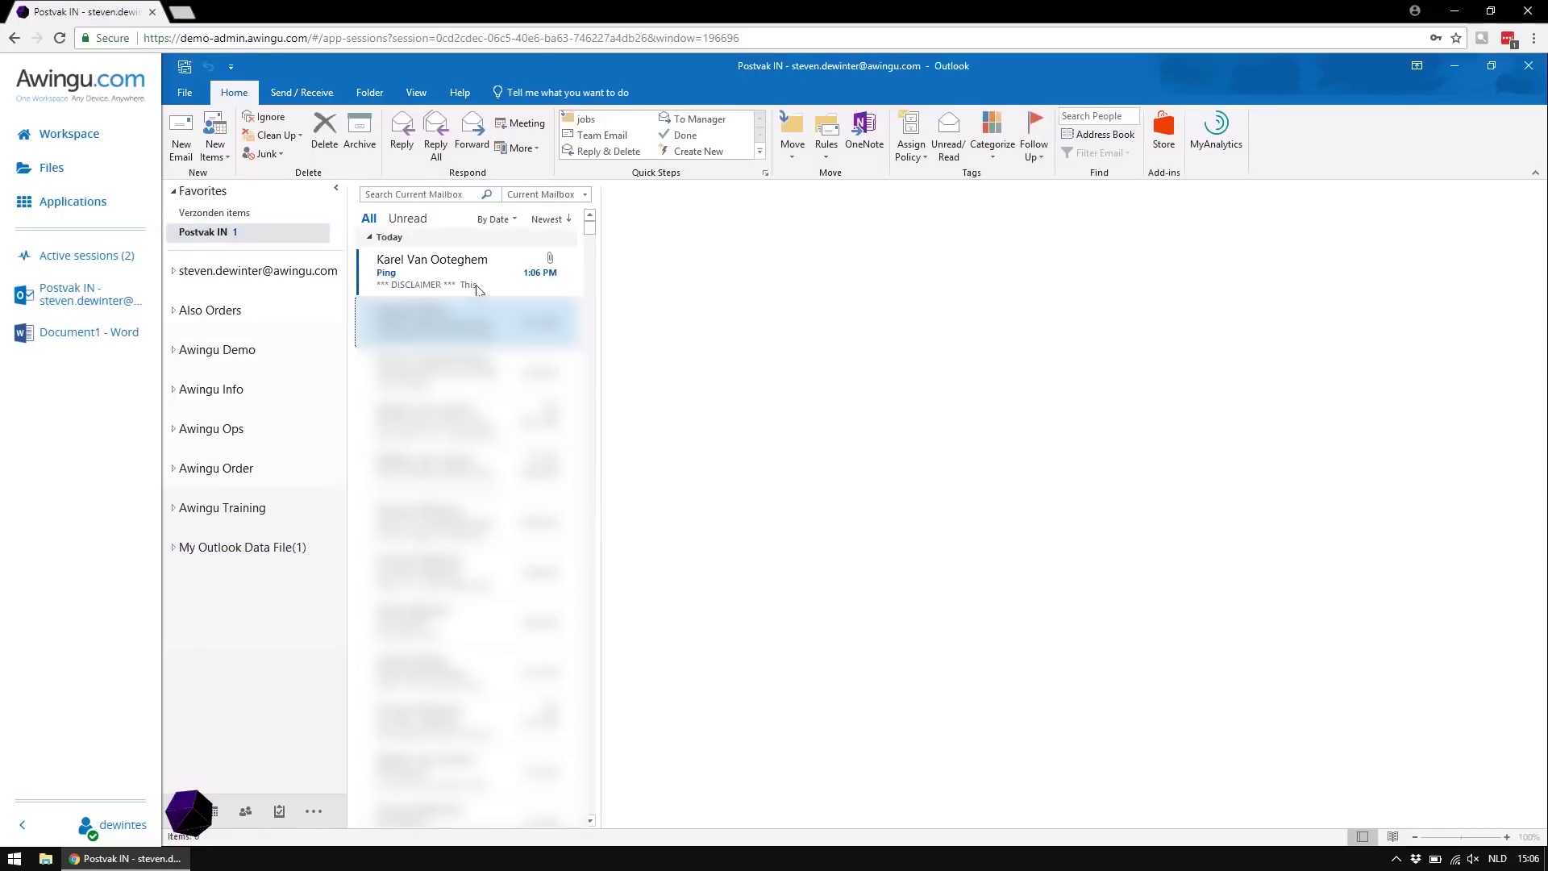
left_click_drag(472, 288, 473, 288)
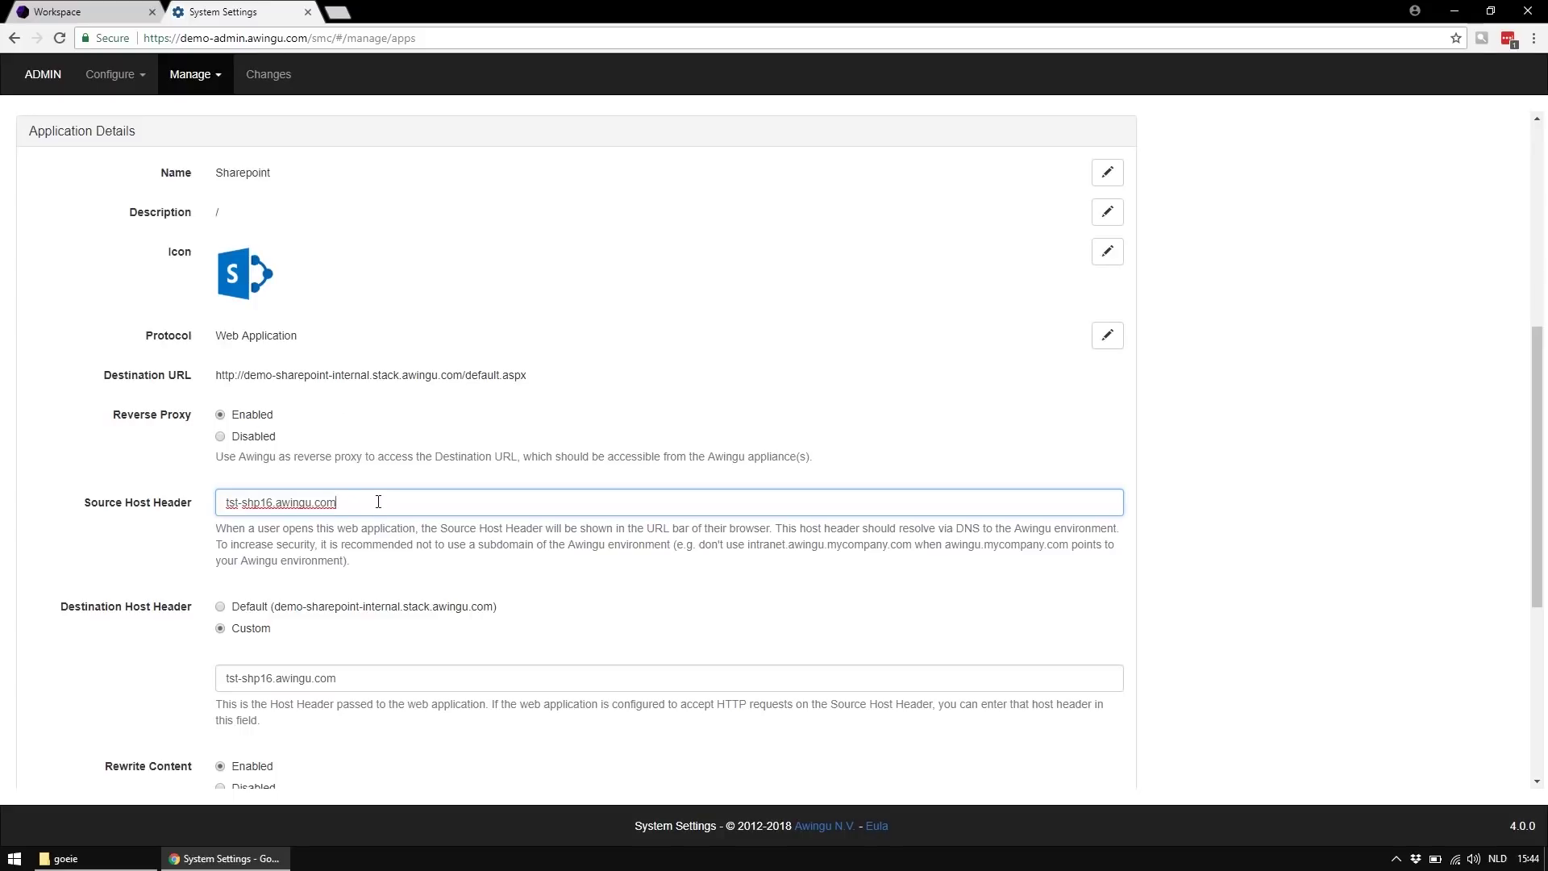
Step: Check the Sharepoint custom destination host header, then return to the Awingu workspace
left_click(397, 677)
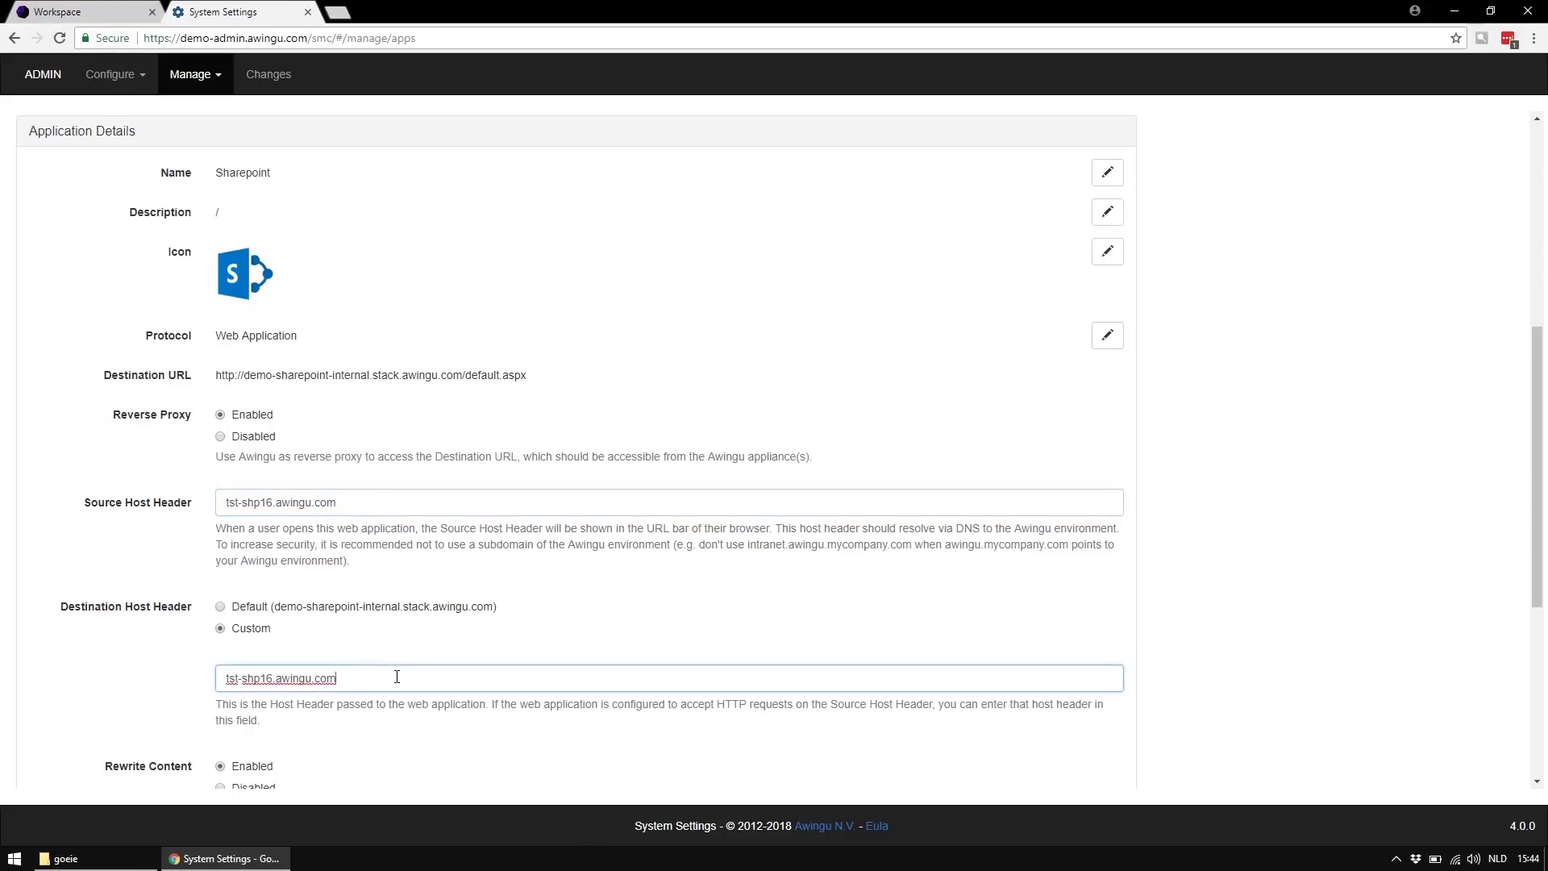
left_click(85, 12)
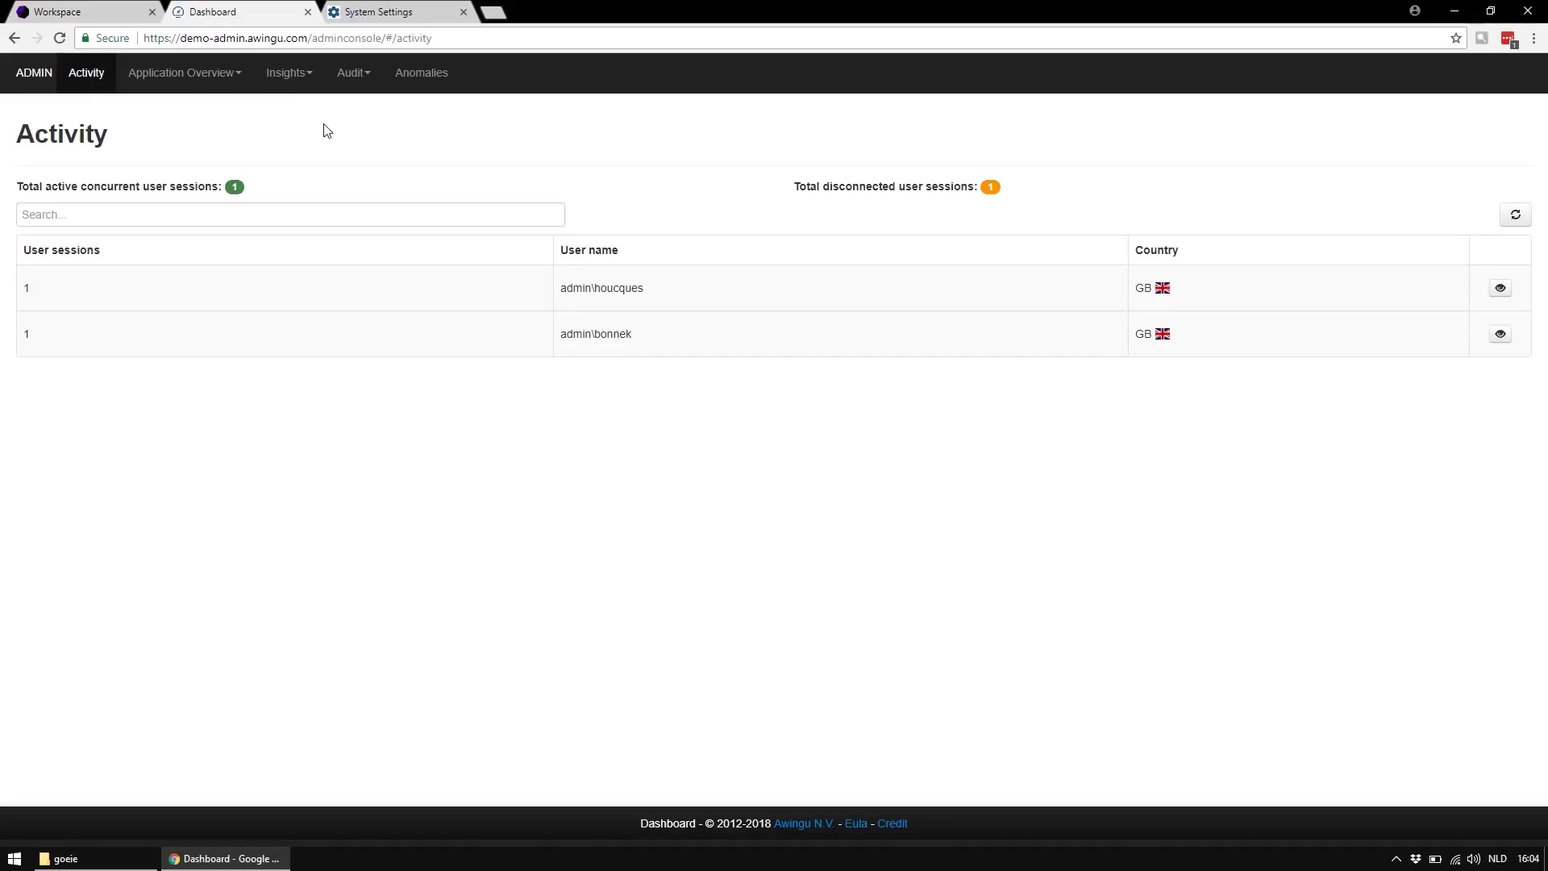
Step: Browse the Applications overview and User Sessions audit, then show the Files audit with two OPENs and one DOWNLOAD
left_click(169, 73)
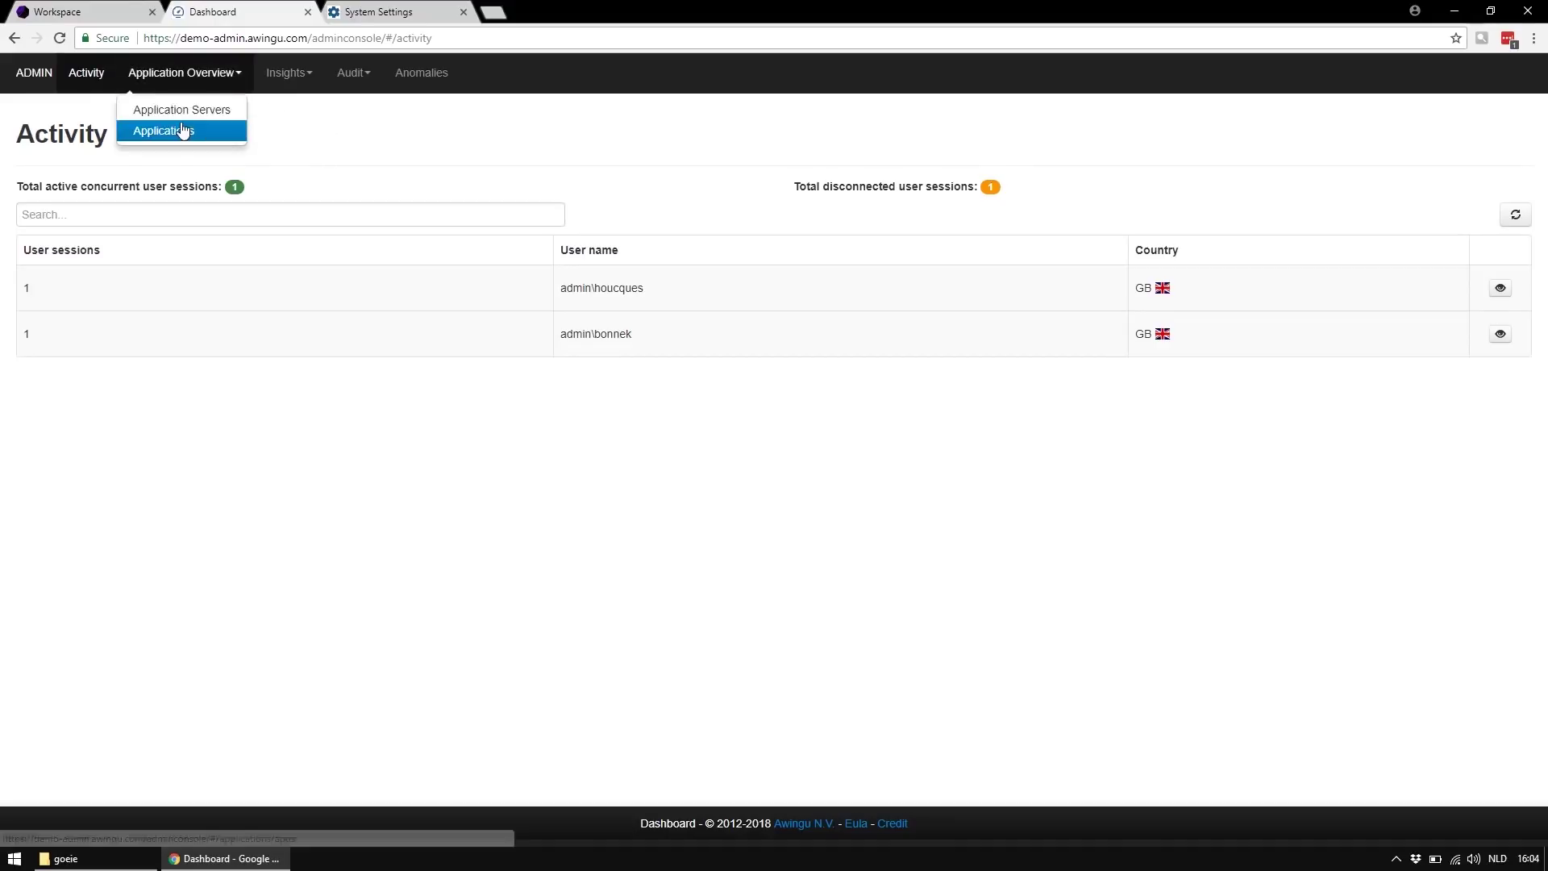
left_click(180, 132)
left_click(349, 74)
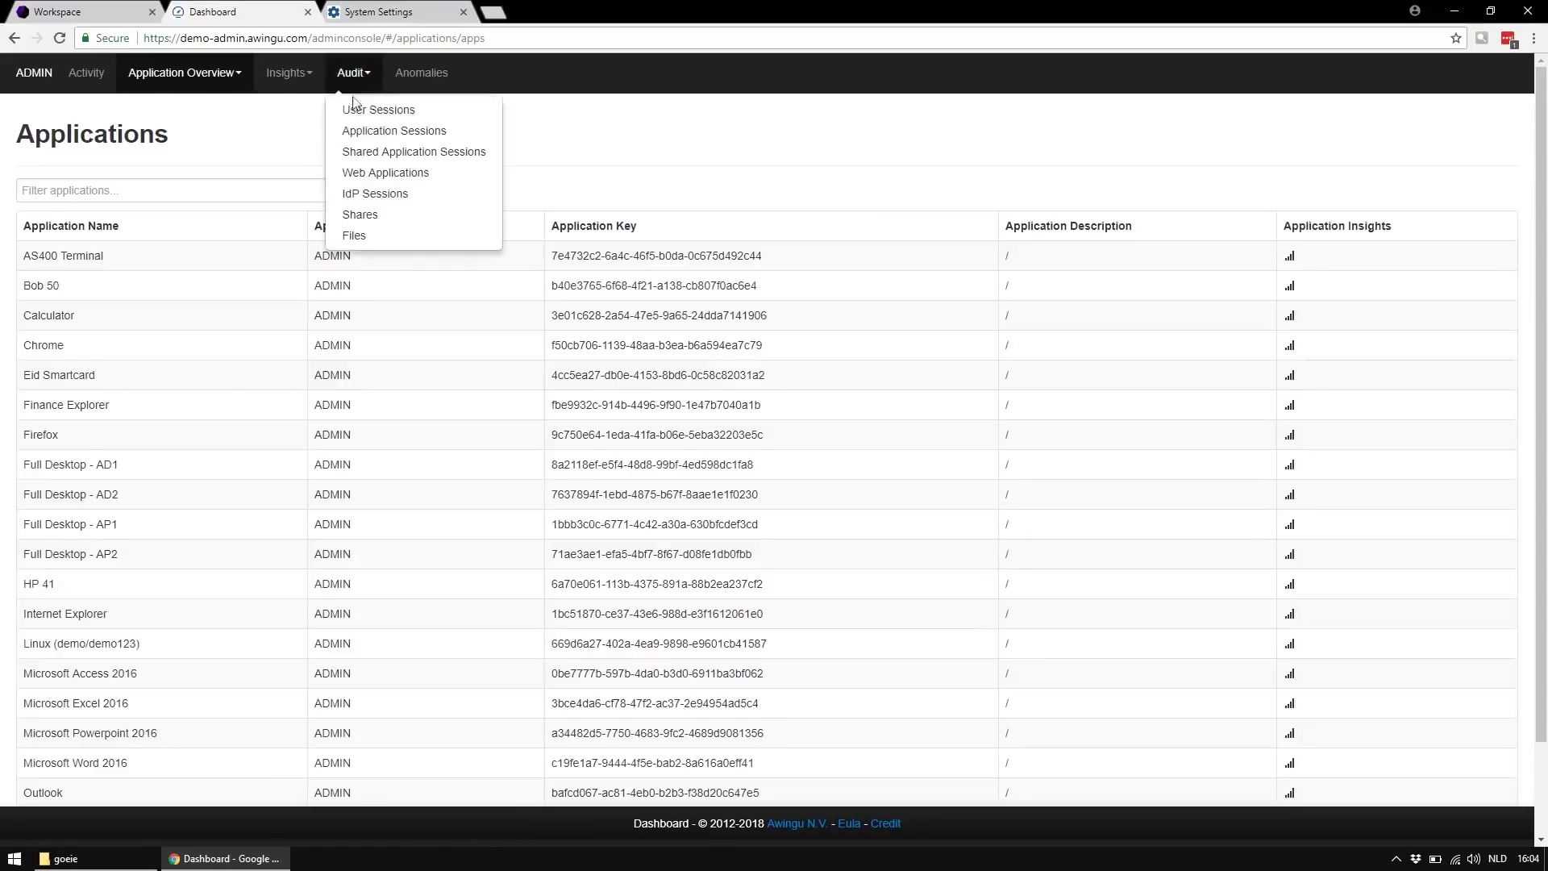
left_click(356, 110)
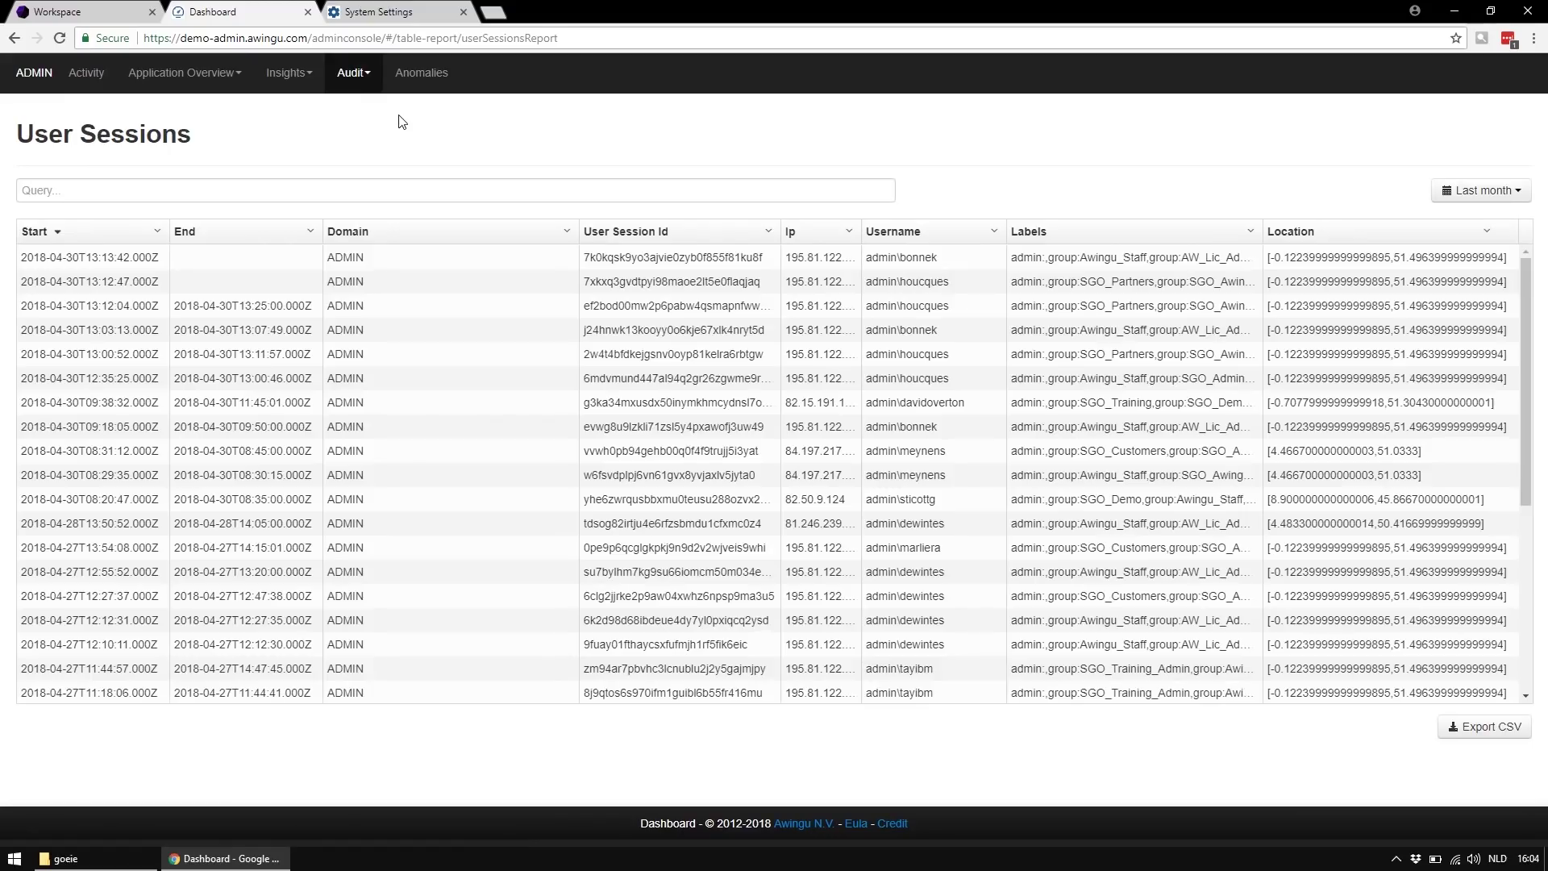
left_click(358, 74)
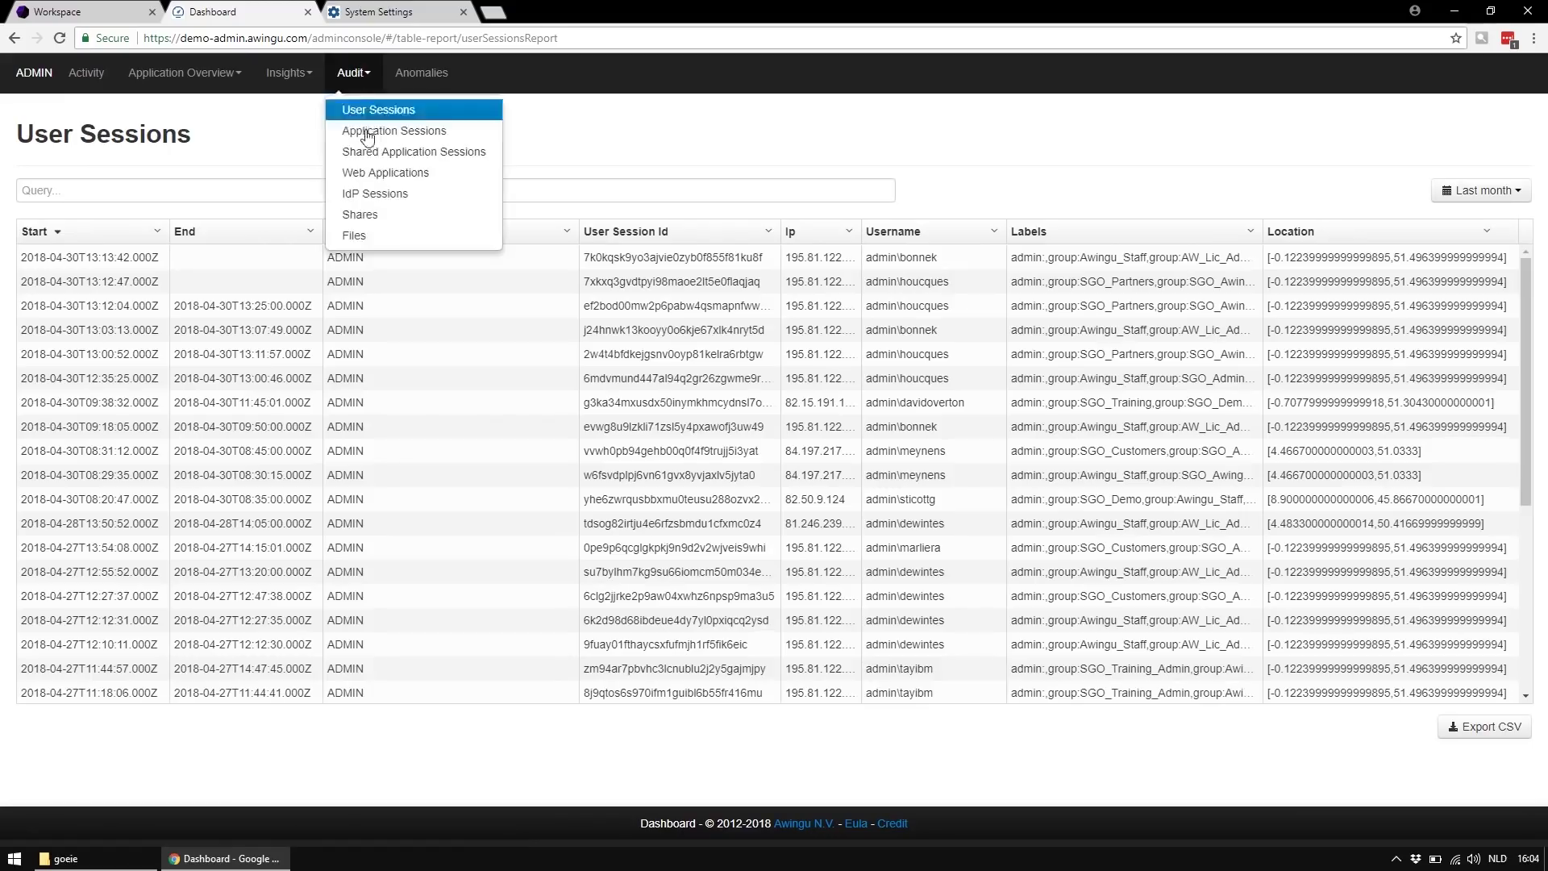
left_click(373, 236)
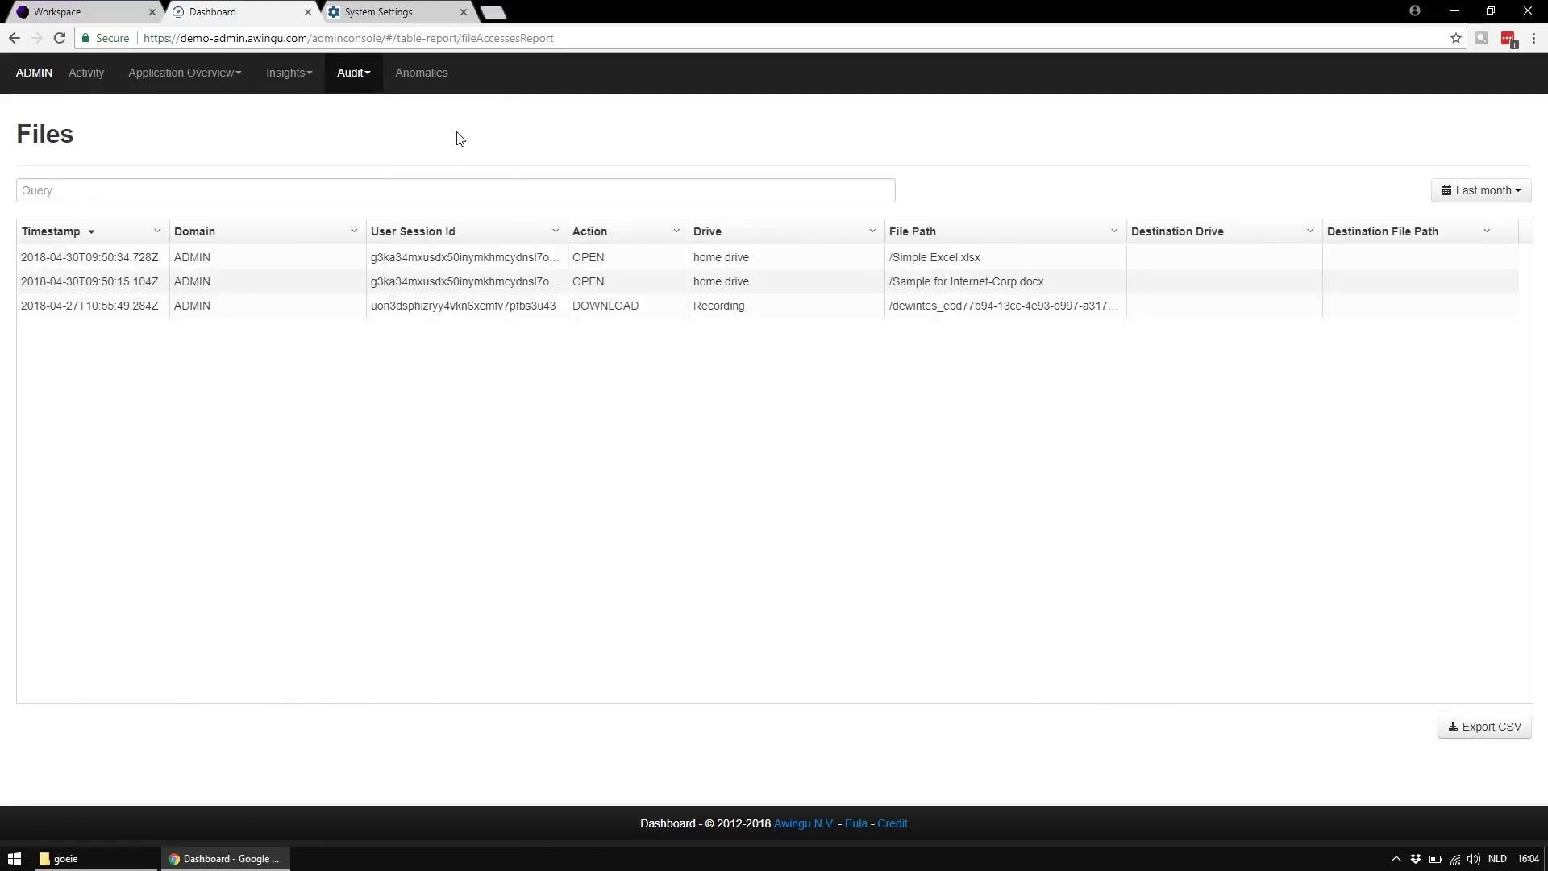
left_click(404, 11)
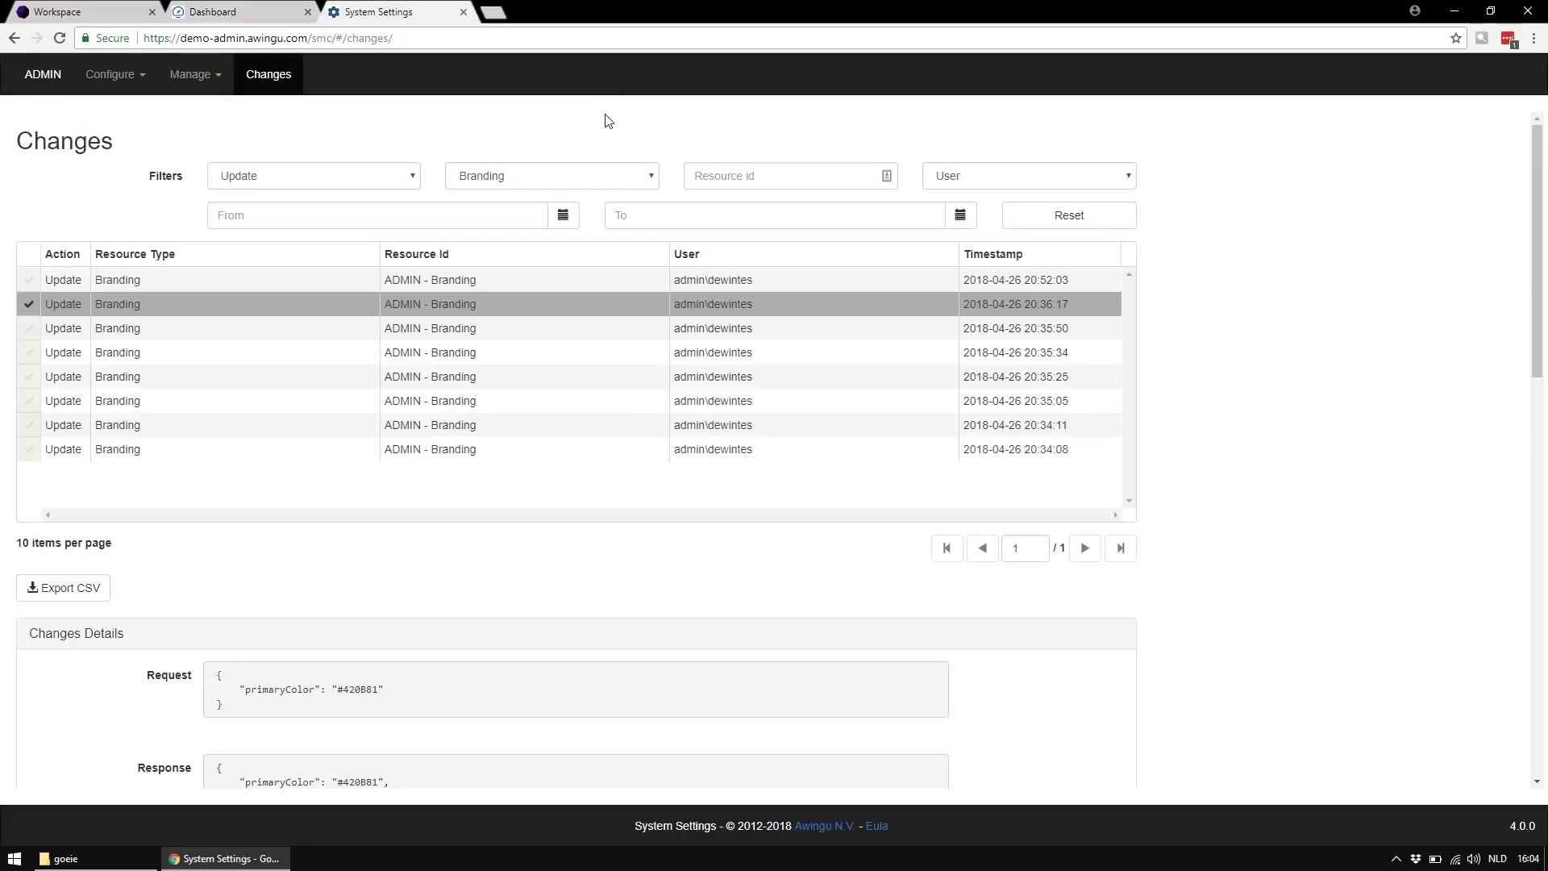
left_click(578, 302)
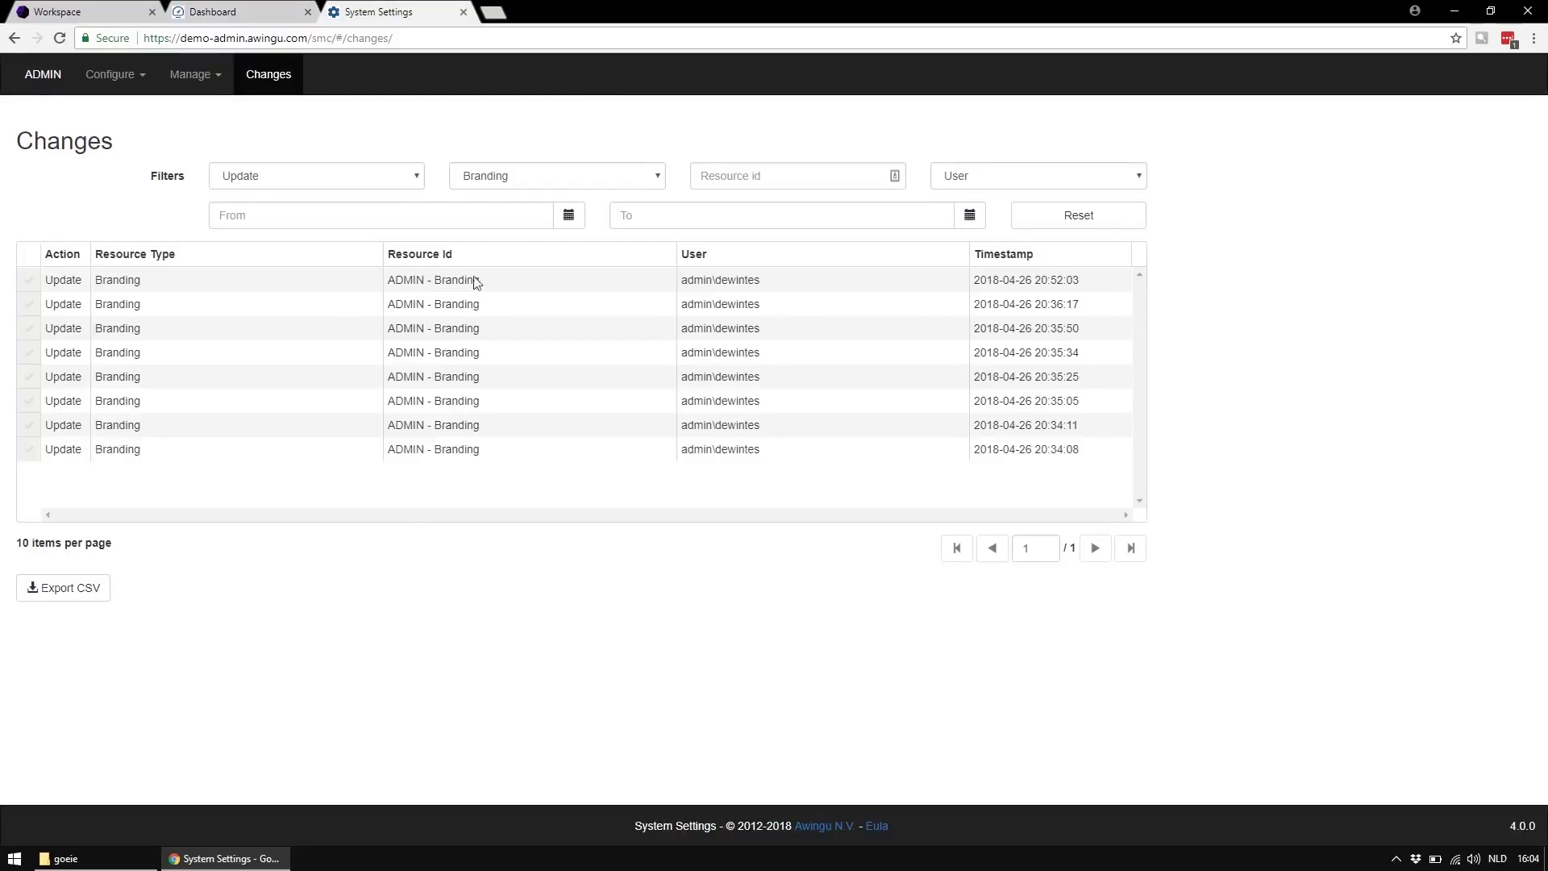
left_click(410, 304)
scroll(1224, 371, "down", 3)
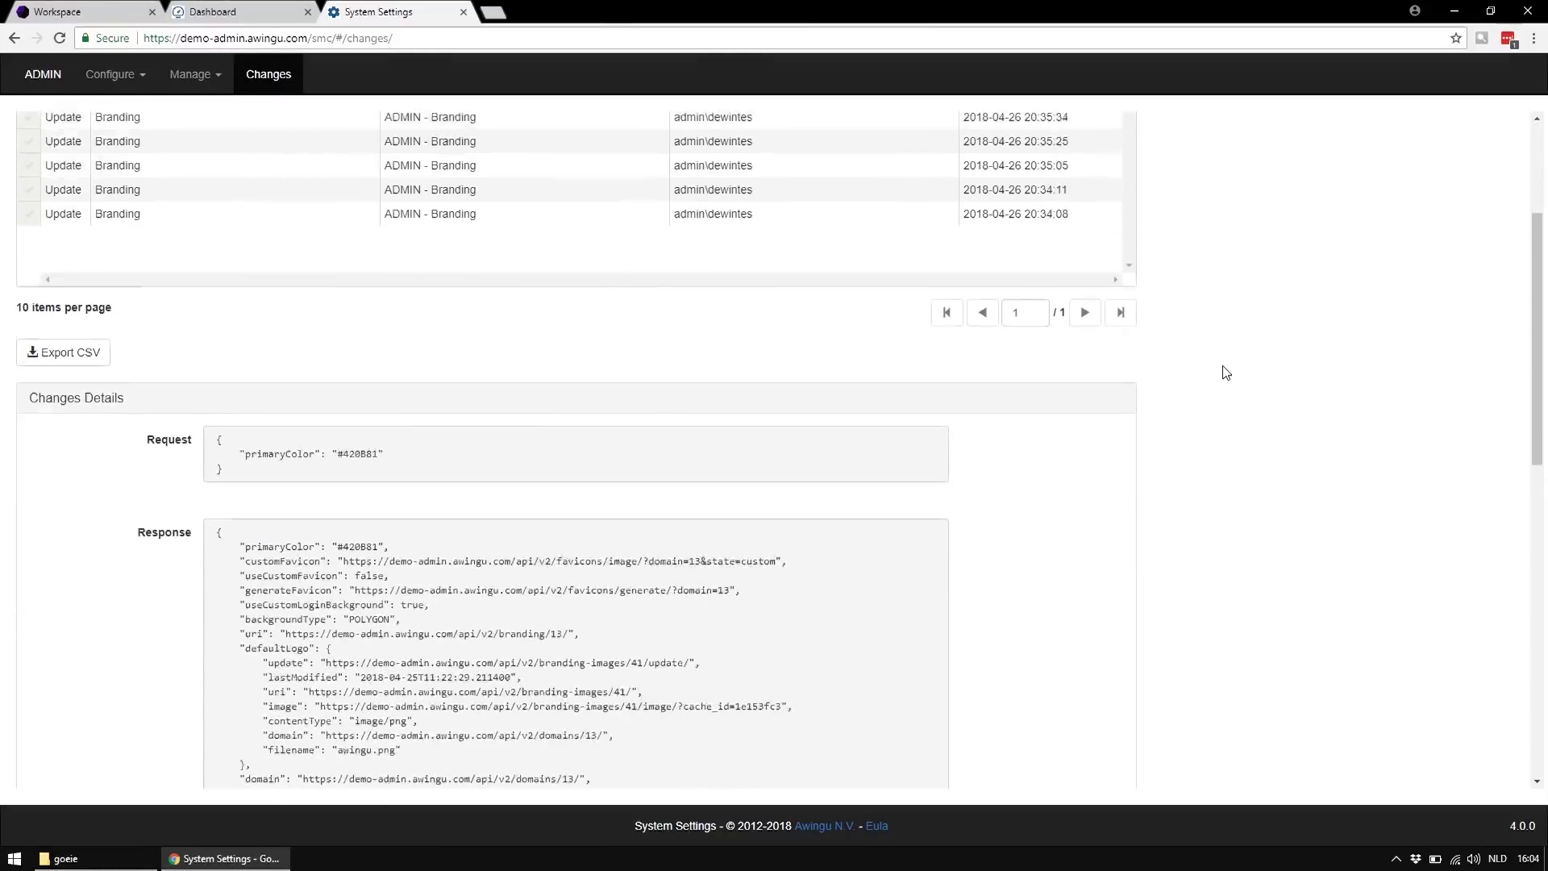
scroll(1224, 371, "down", 3)
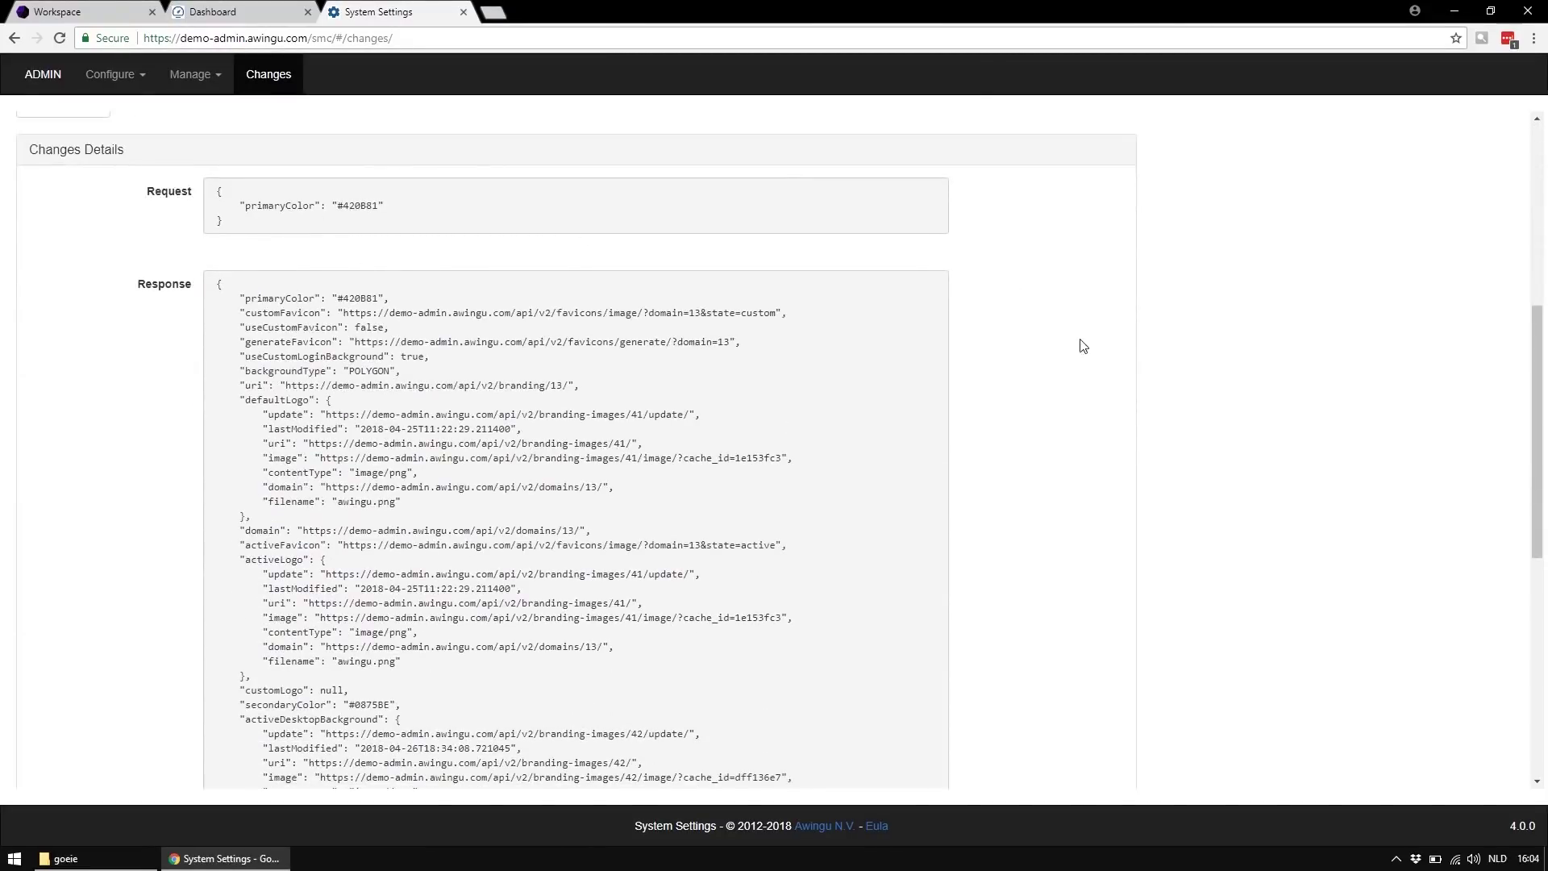
Step: Launch Finance Explorer from the Workspace, denying session recording first, then relaunch and accept it
left_click(96, 12)
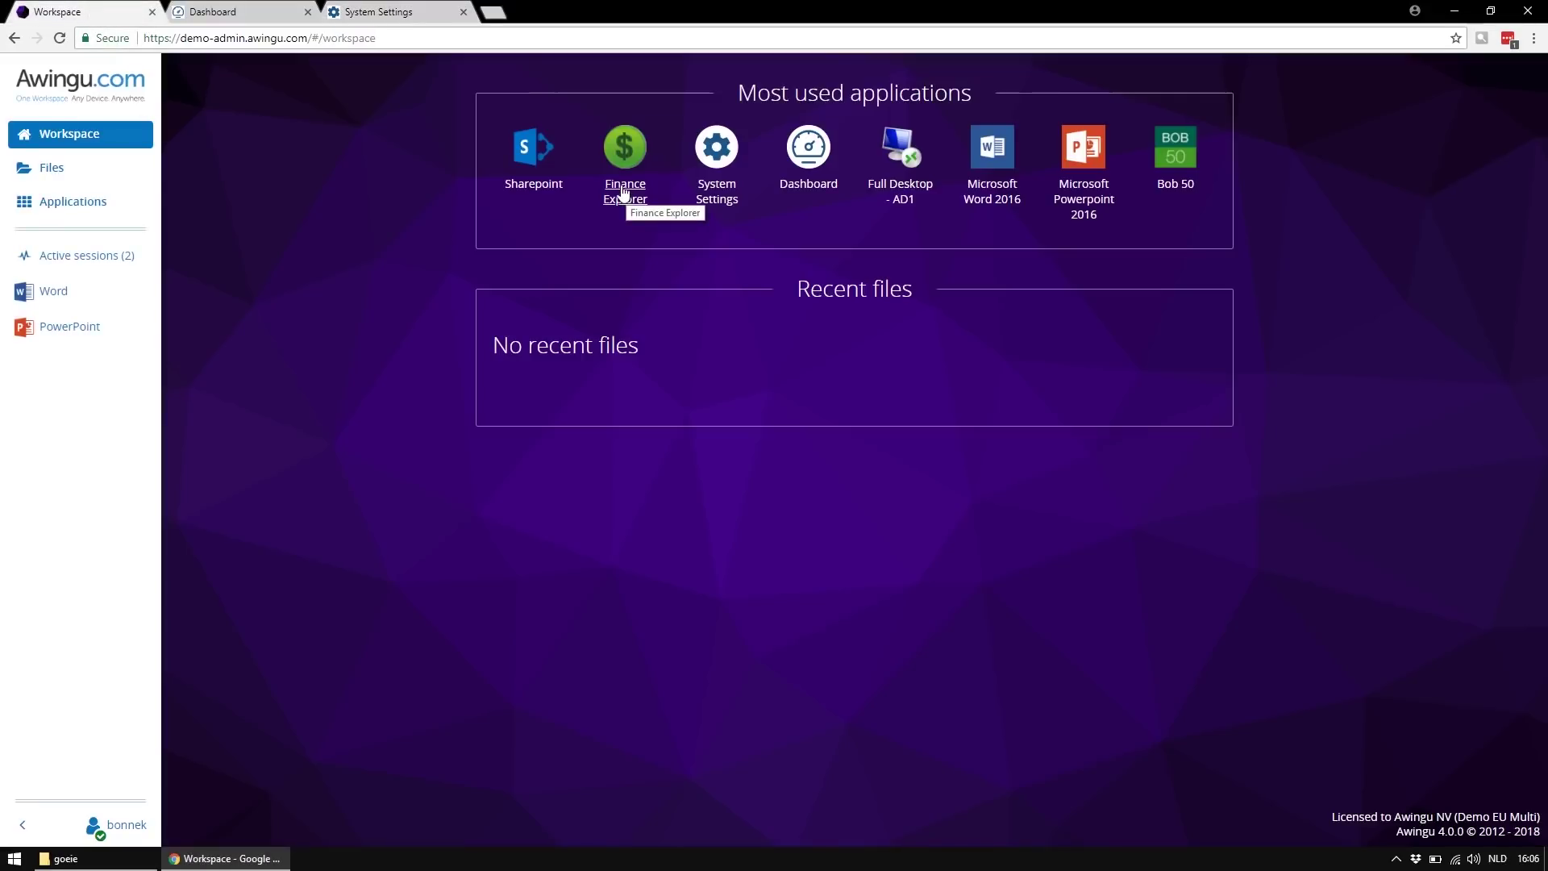
left_click(623, 191)
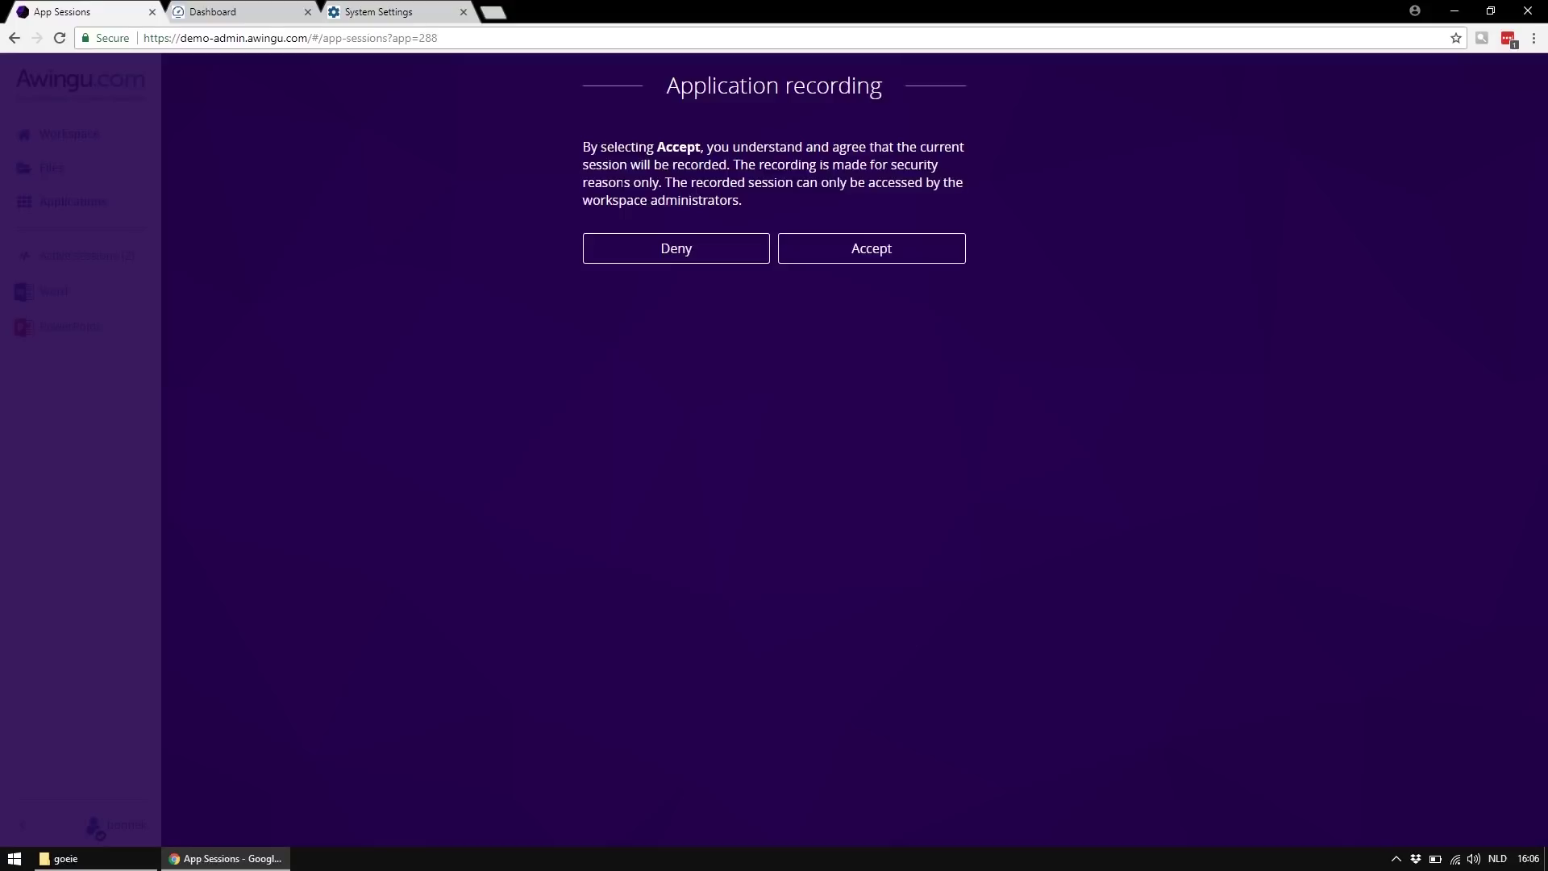
left_click(629, 253)
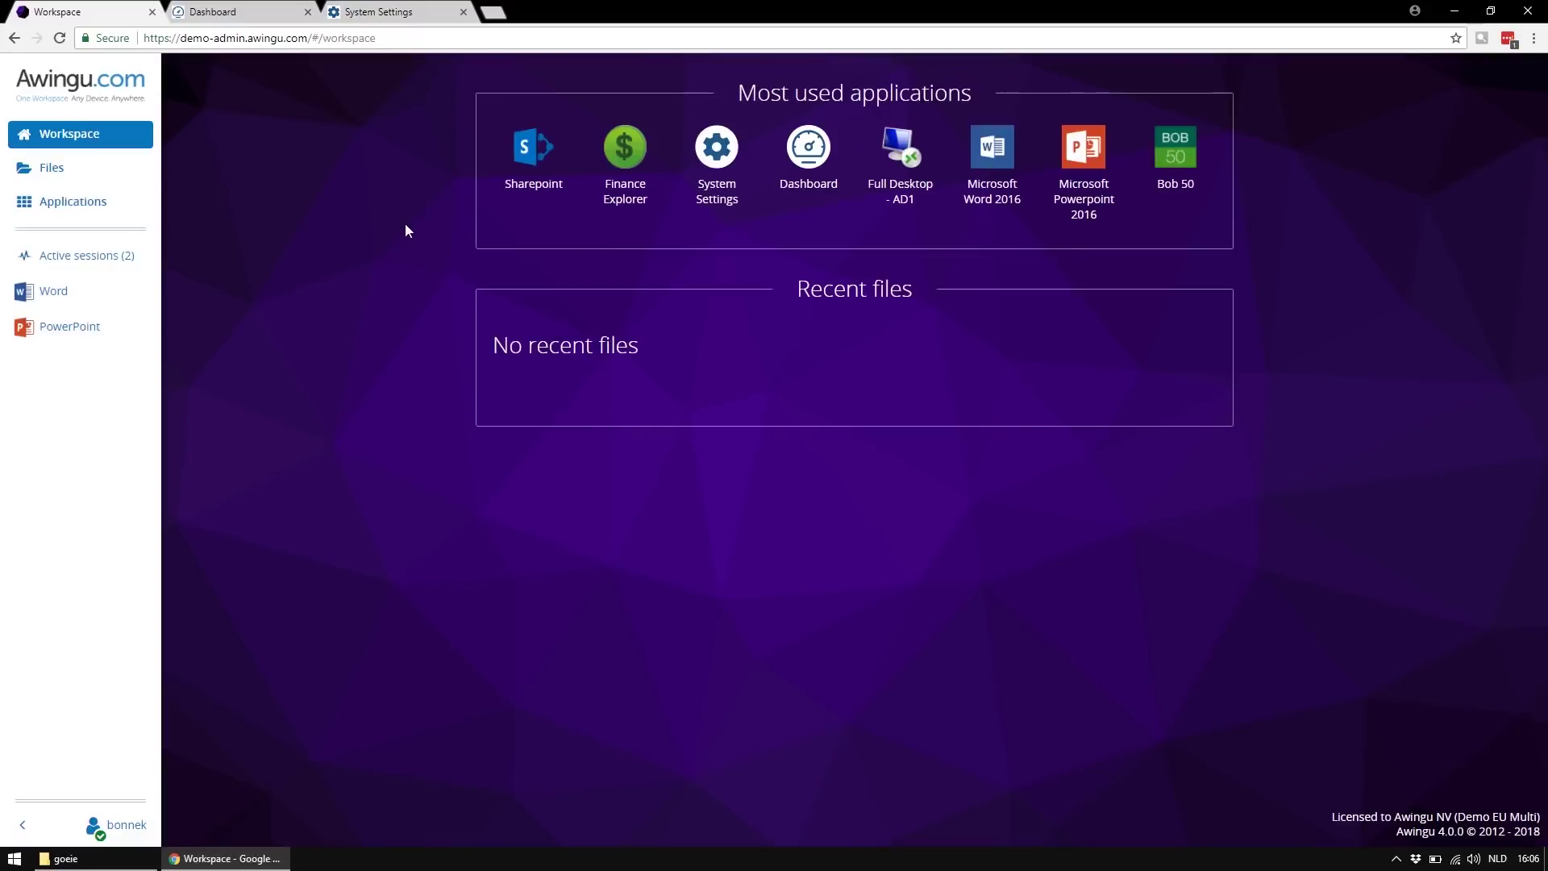
left_click(600, 161)
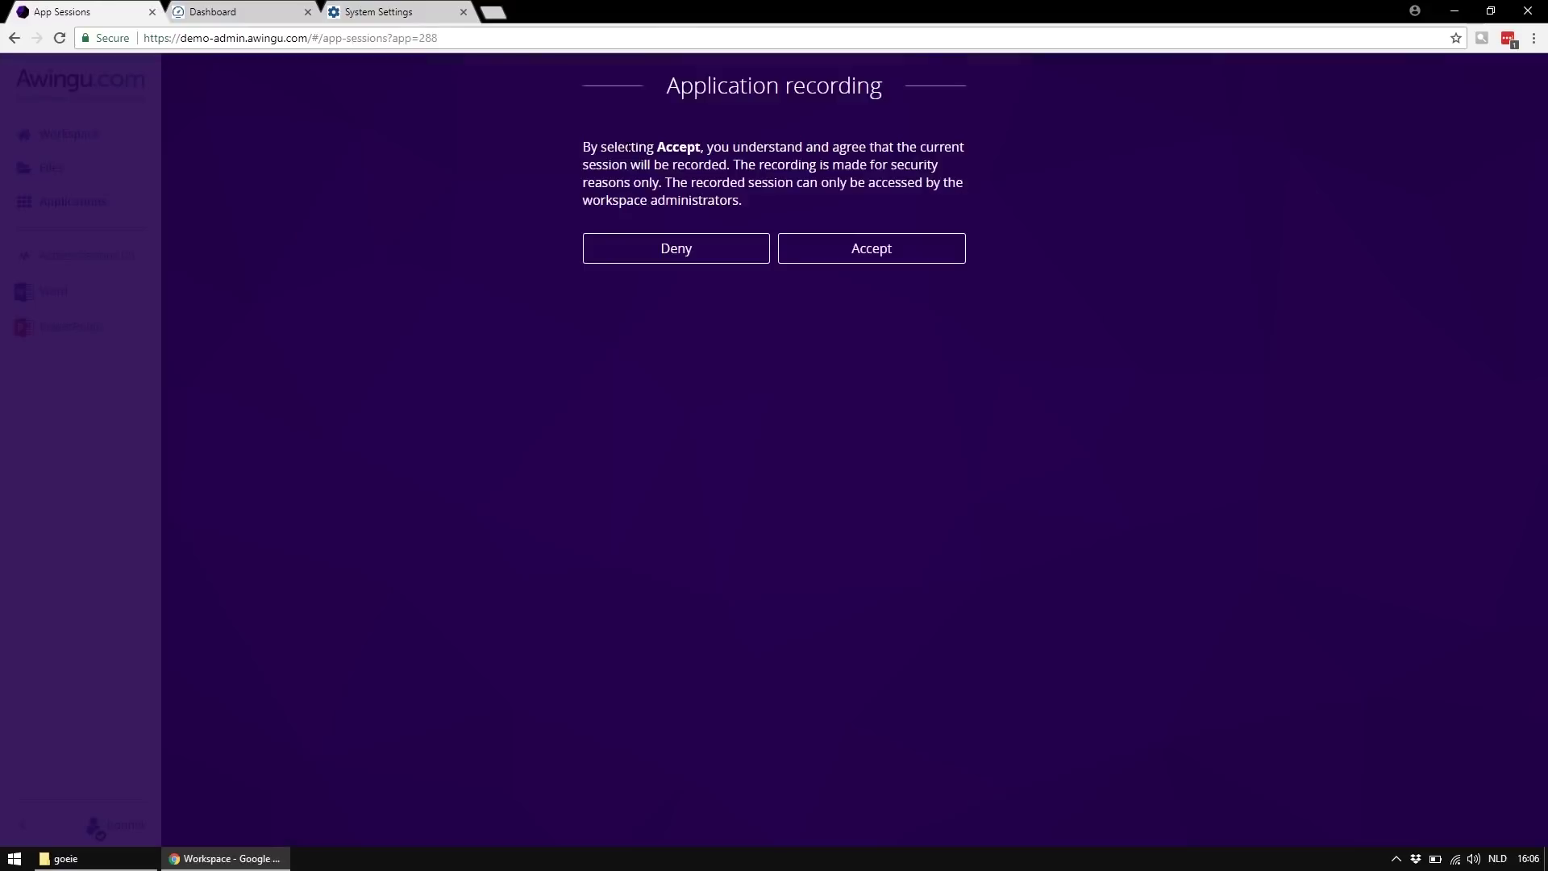
left_click(887, 253)
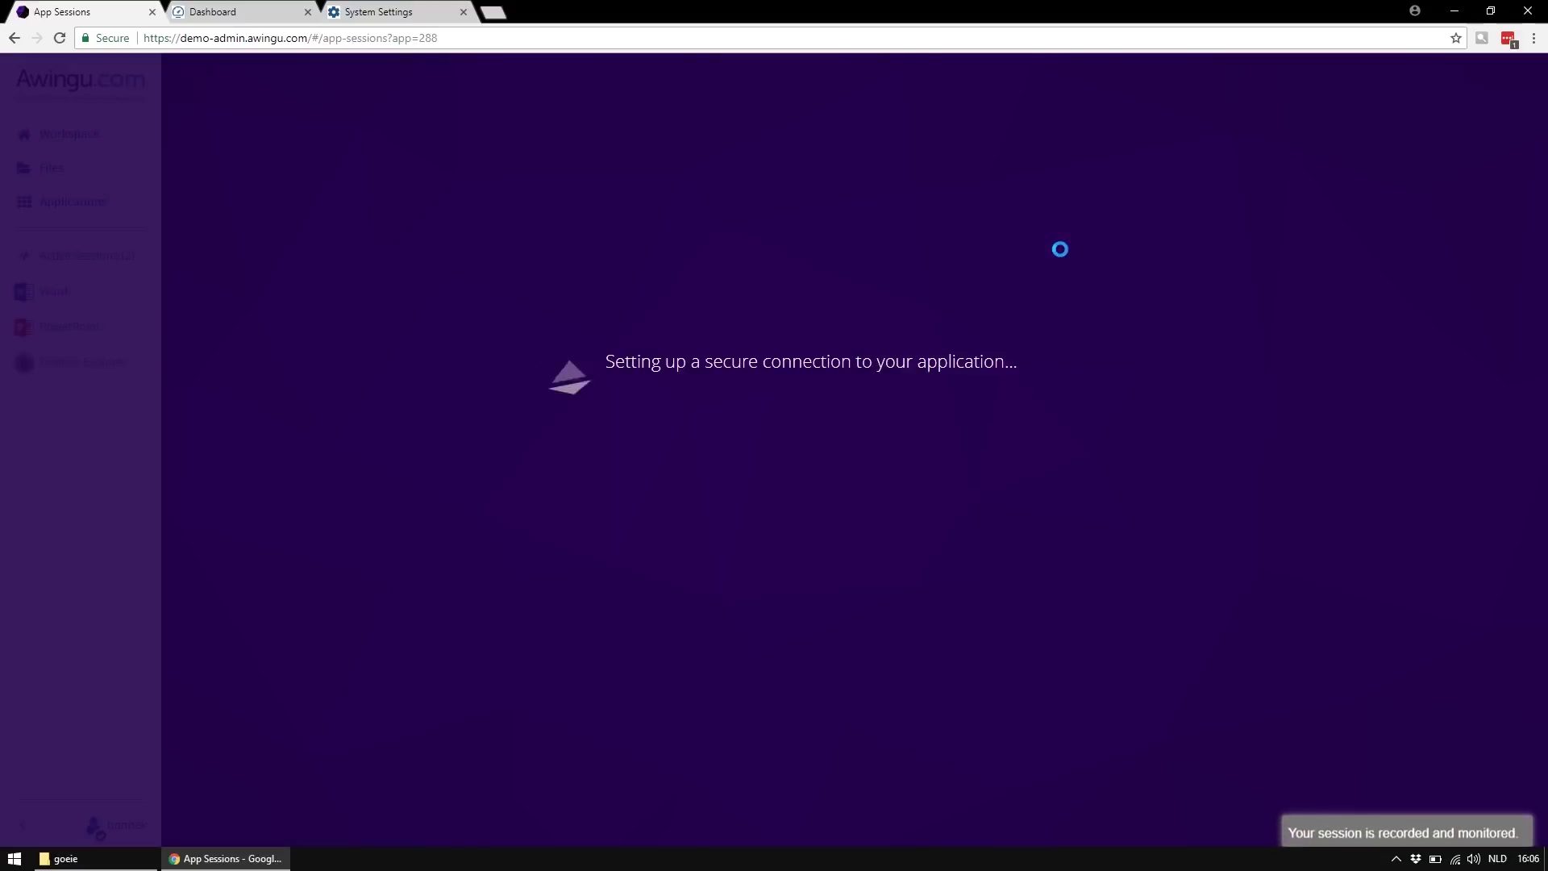